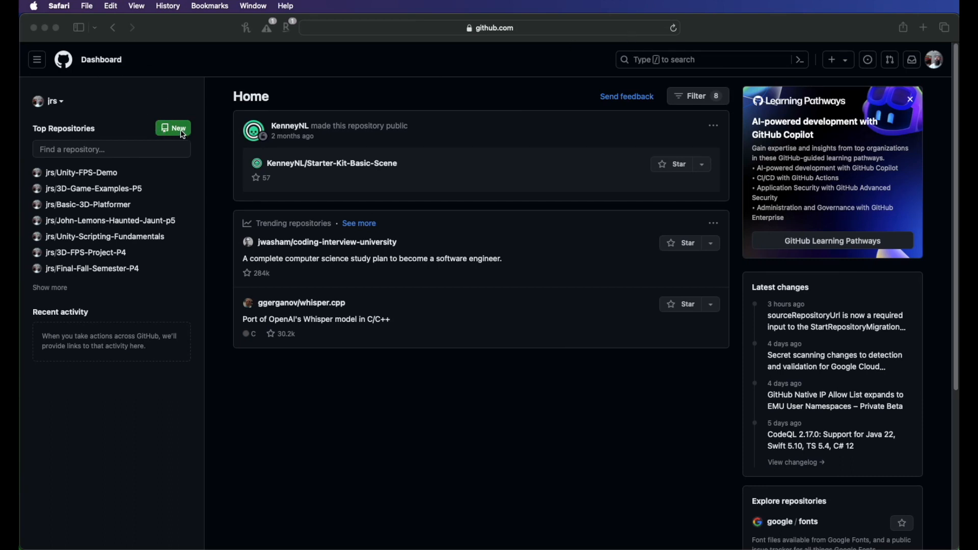
Step: Start a new repository and name it GH-3D-Platformer-Game
click(183, 131)
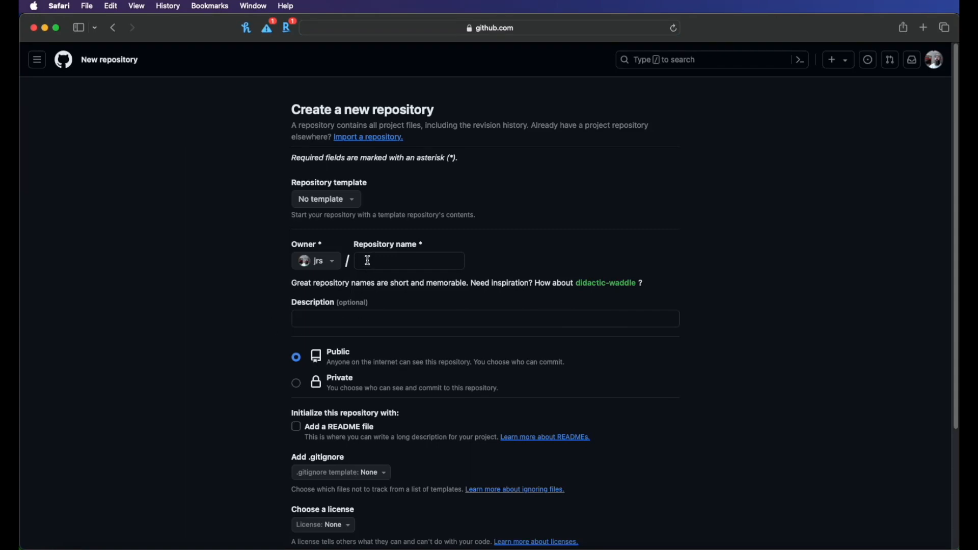
click(390, 262)
text(GH)
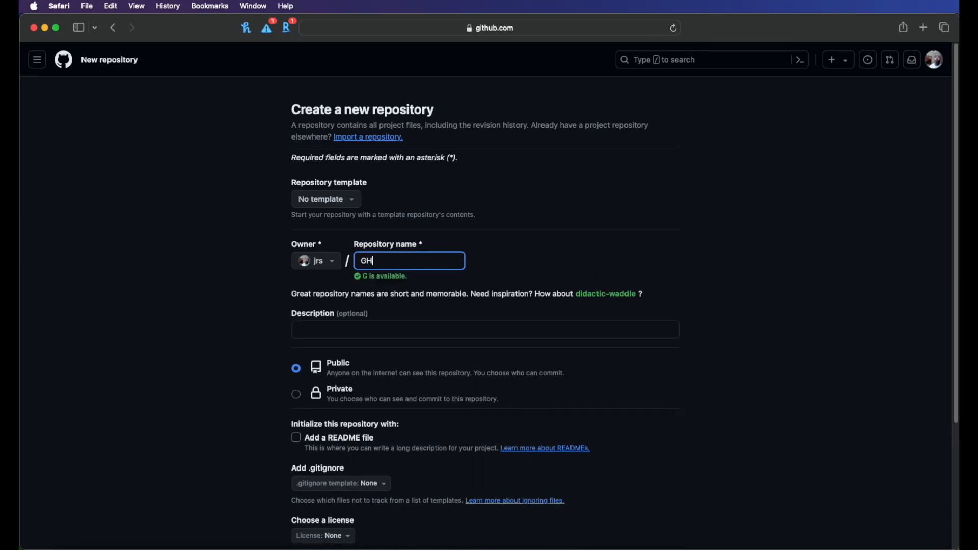
text(-3D-Plato)
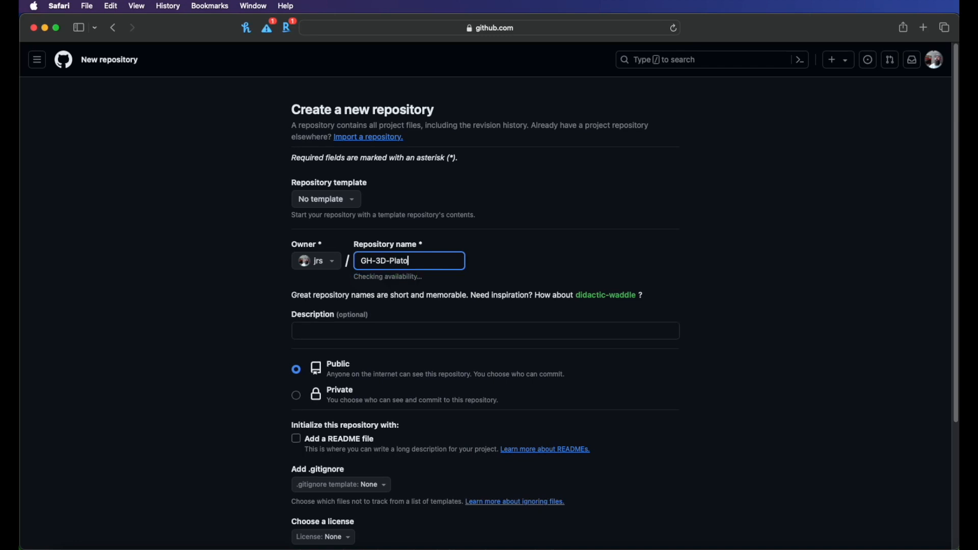
key(BackSpace)
text(former-Game)
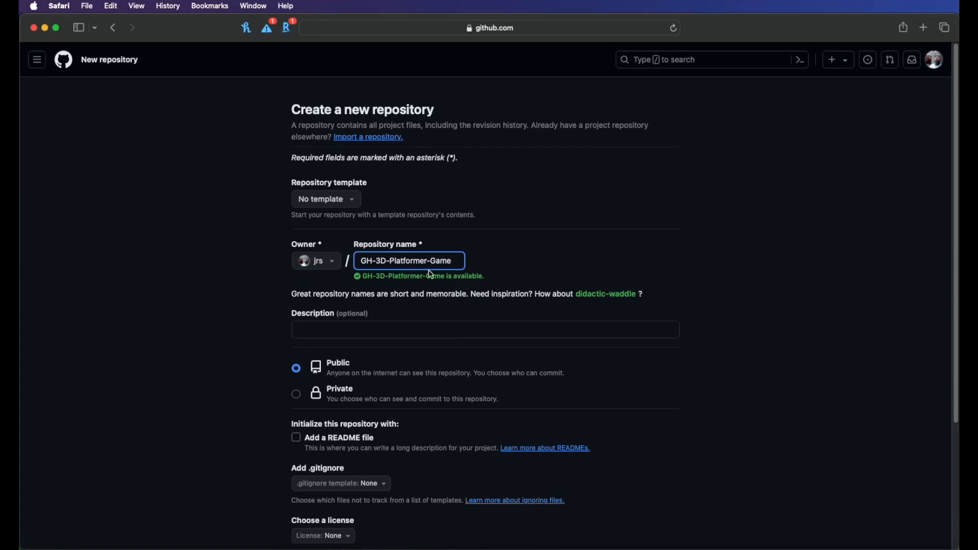
Step: Enable adding a README file to initialize the repository
click(306, 328)
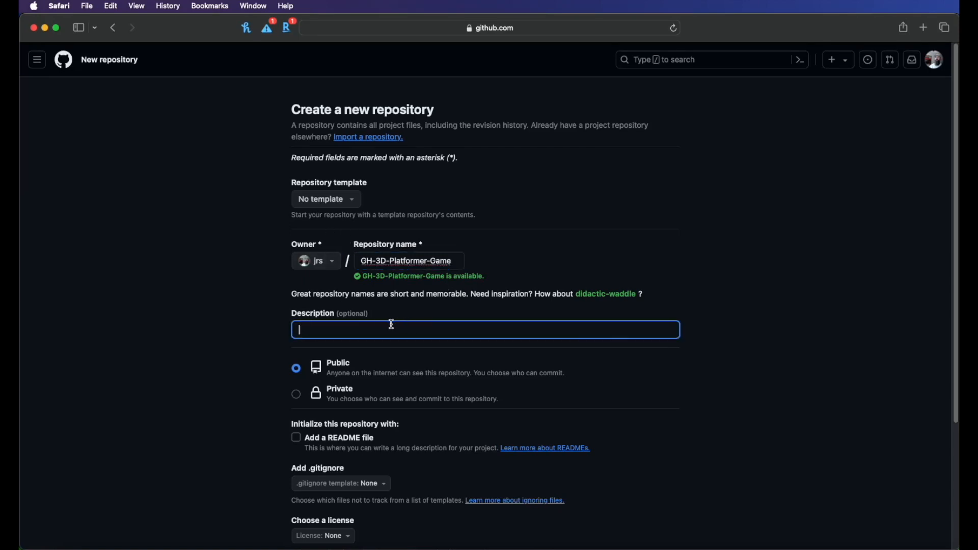
scroll(301, 362, down, 1)
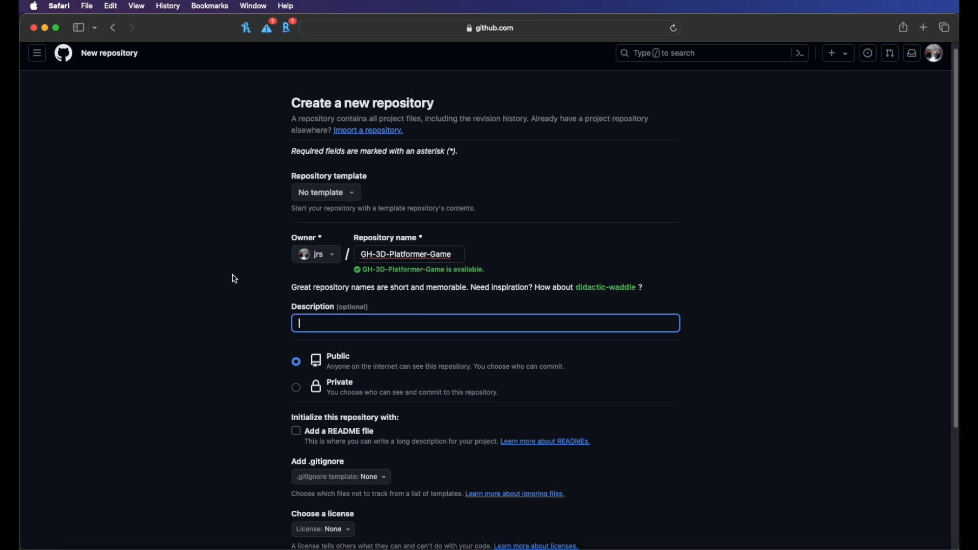
click(288, 378)
scroll(295, 403, down, 1)
click(297, 421)
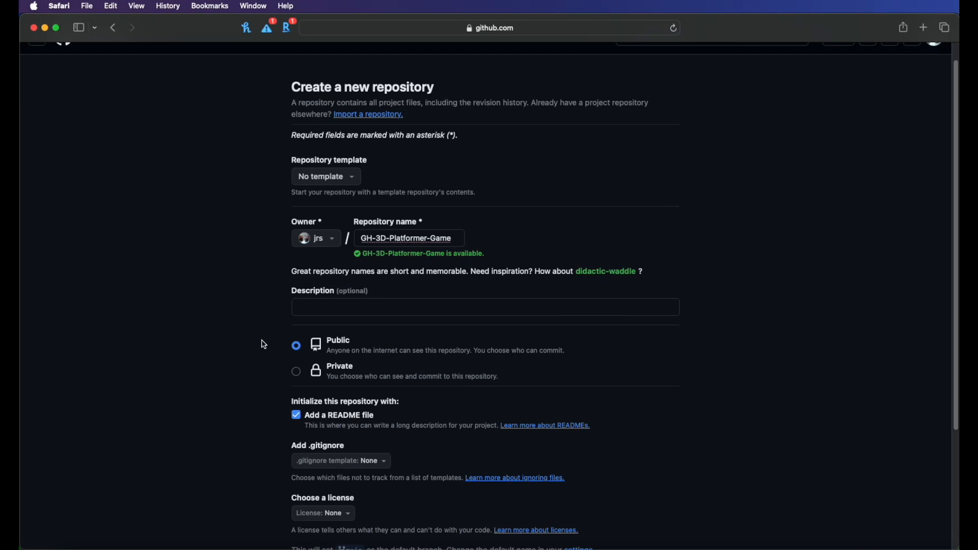
Step: Choose the Unity .gitignore template
scroll(269, 356, down, 2)
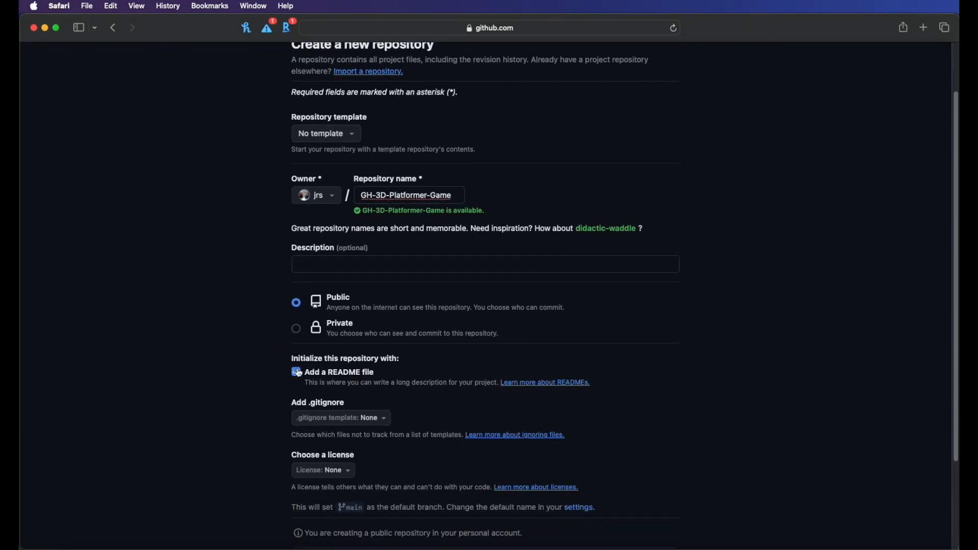
scroll(306, 376, down, 5)
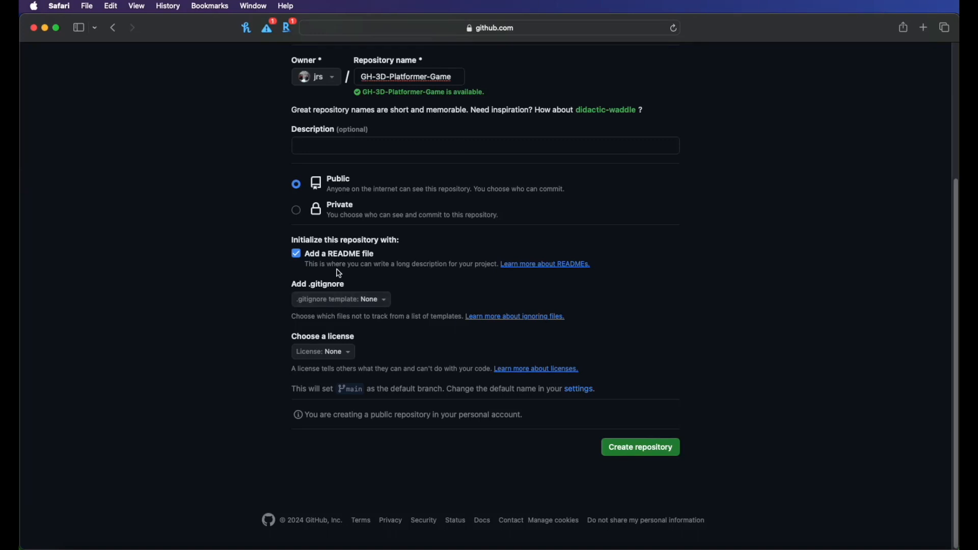
click(326, 301)
text(u)
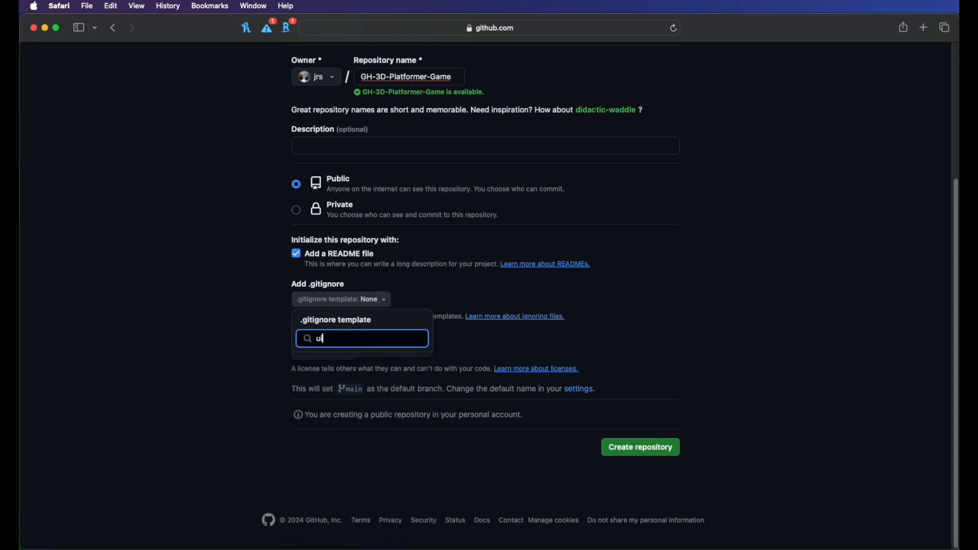
text(ni)
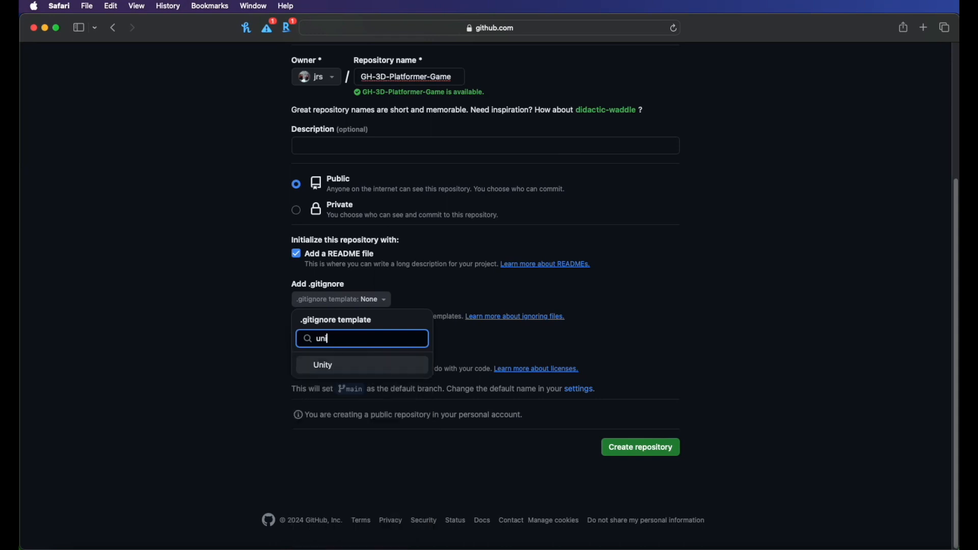
click(324, 368)
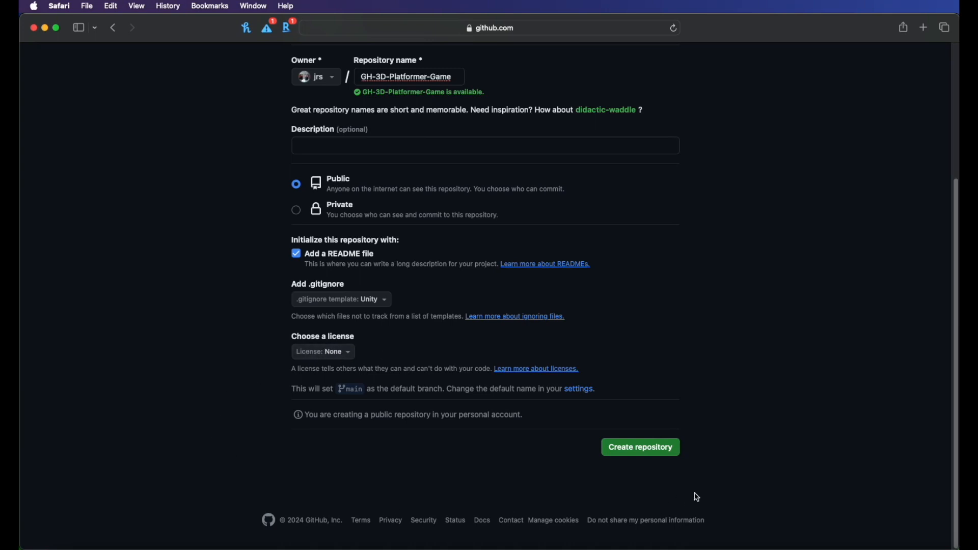
Step: Create the repository and check its clone options
click(643, 453)
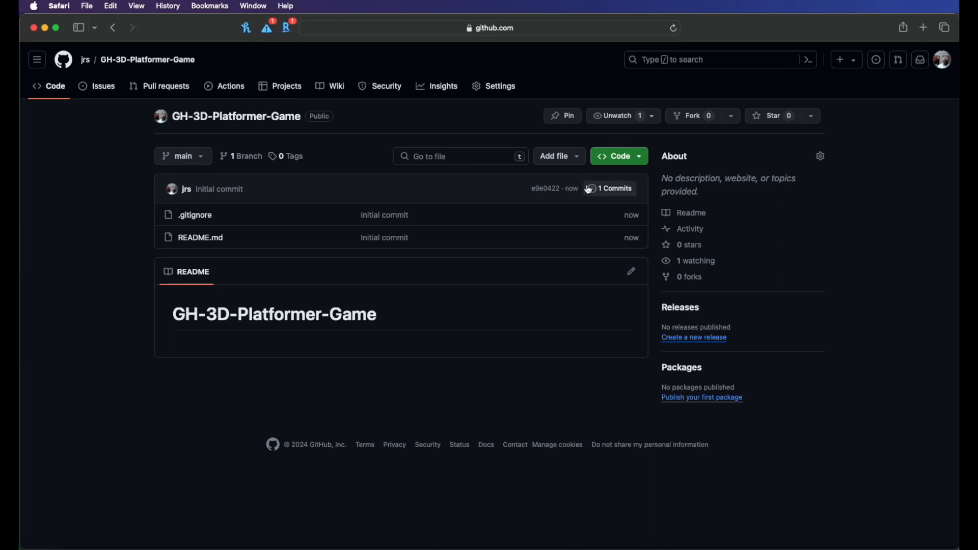
click(632, 162)
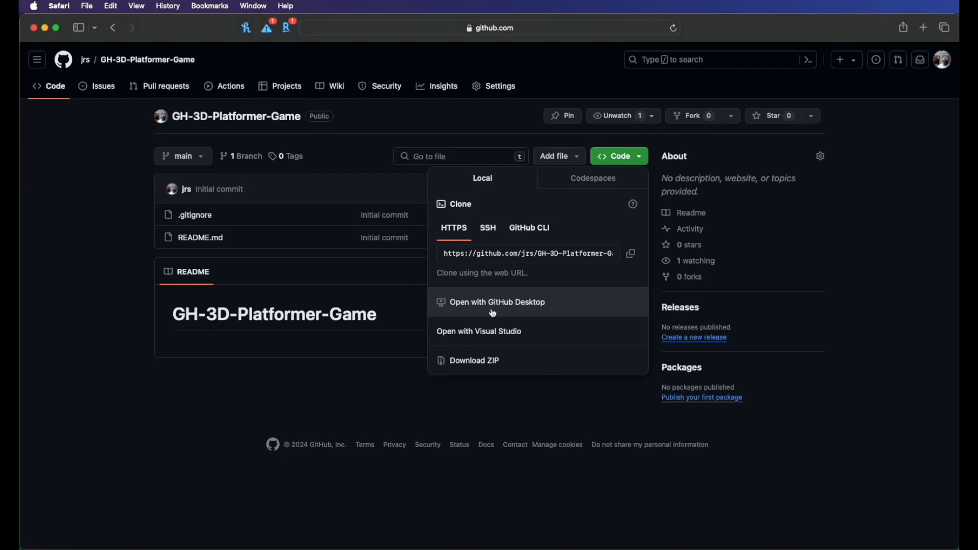
click(526, 411)
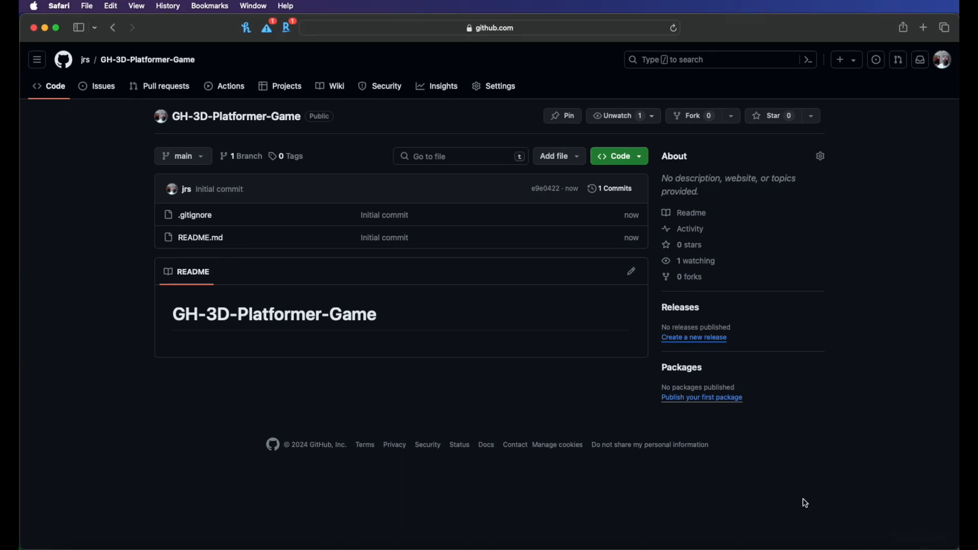
Step: Switch to GitHub Desktop and reposition its window
key(super+space)
text(git)
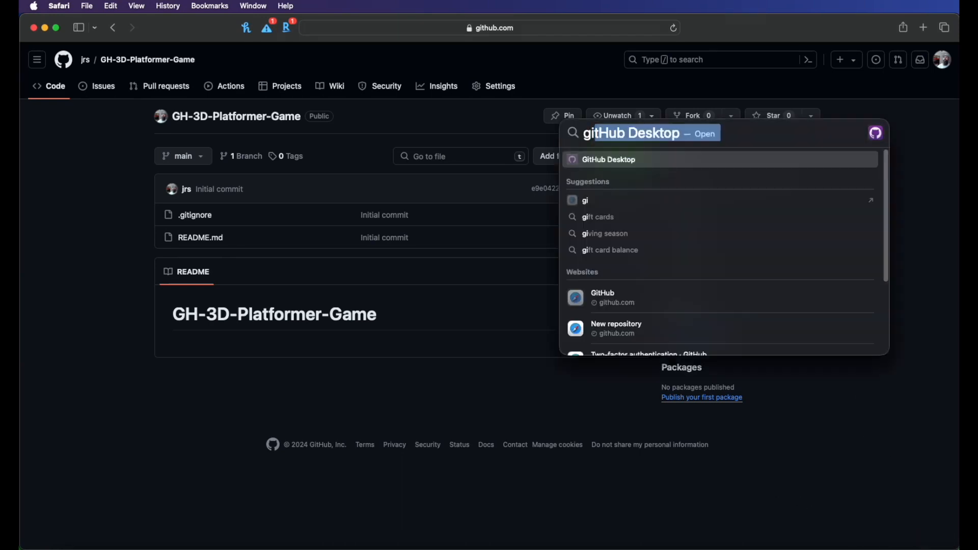
key(Return)
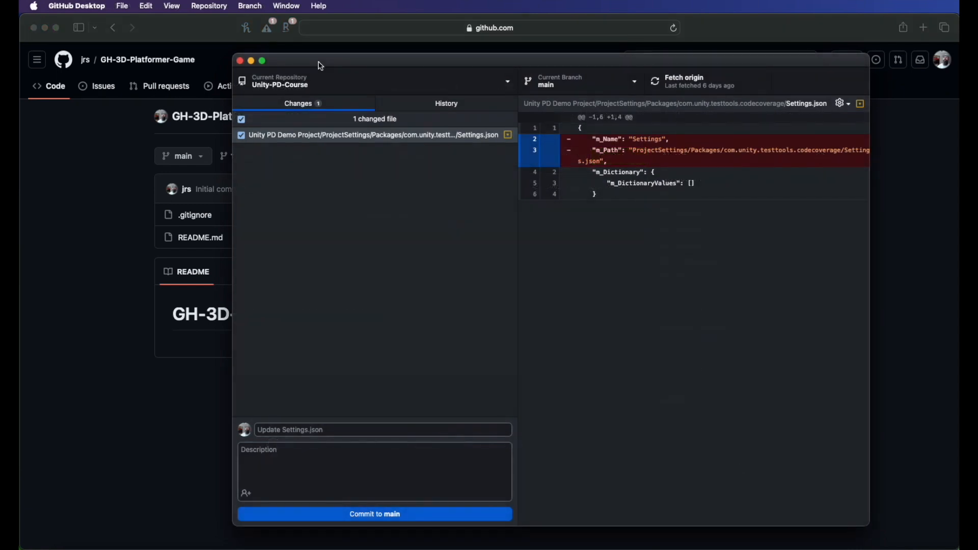
mouse_move(315, 61)
mouse_down()
mouse_move(311, 77)
mouse_move(325, 70)
mouse_up()
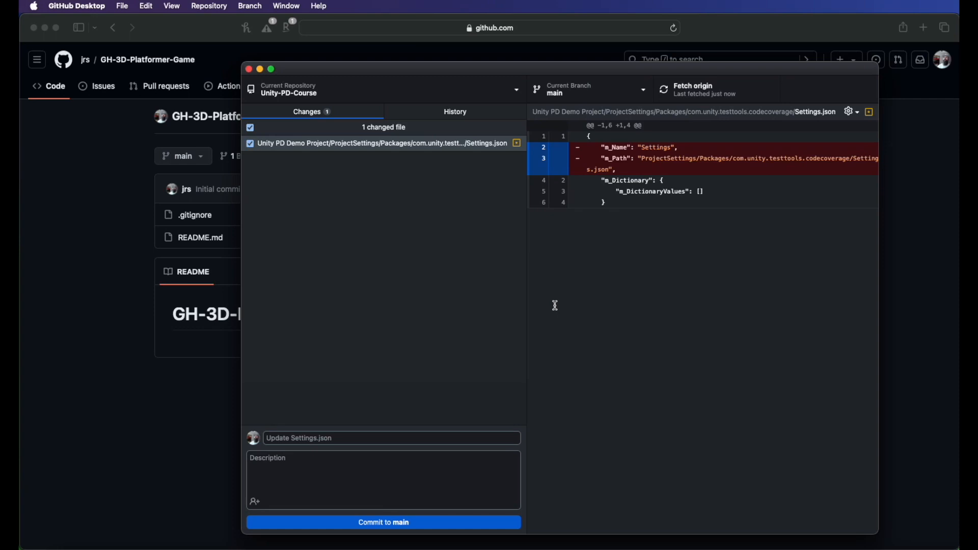
drag(443, 71, 429, 65)
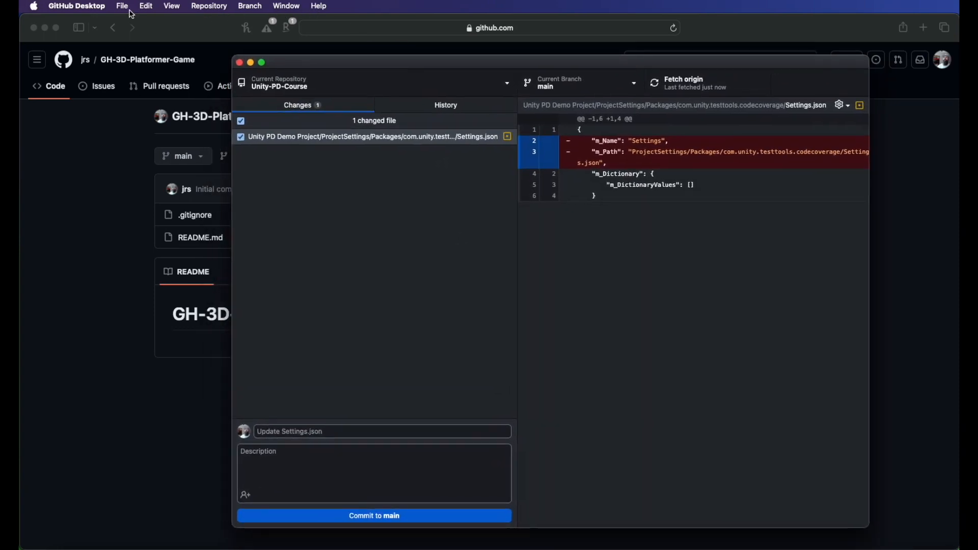
mouse_move(303, 66)
mouse_down()
mouse_move(328, 69)
mouse_move(304, 72)
mouse_up()
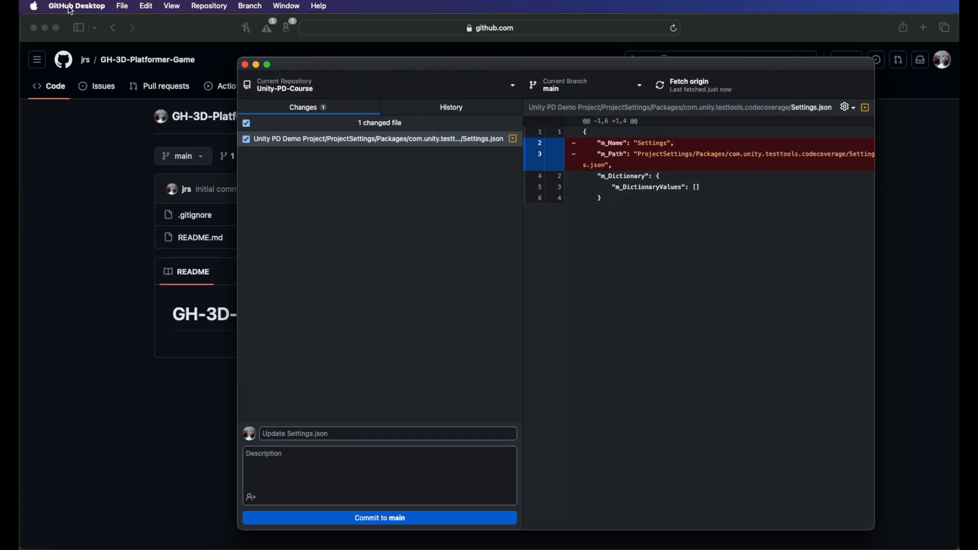
click(206, 8)
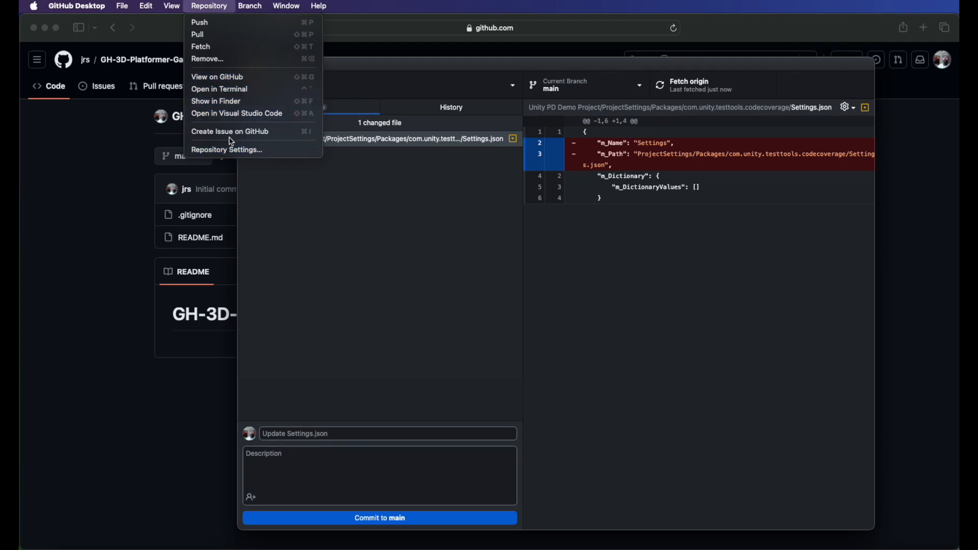
mouse_move(126, 10)
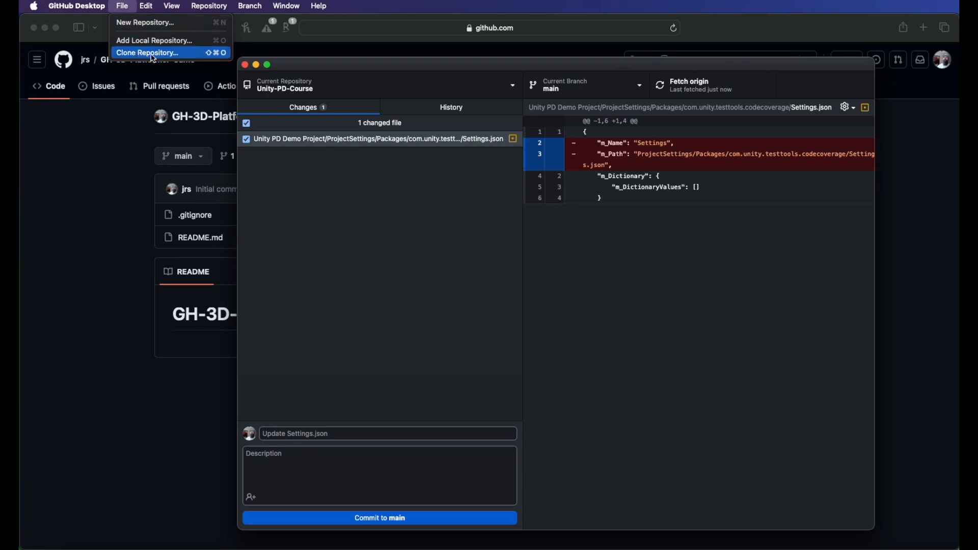
click(356, 68)
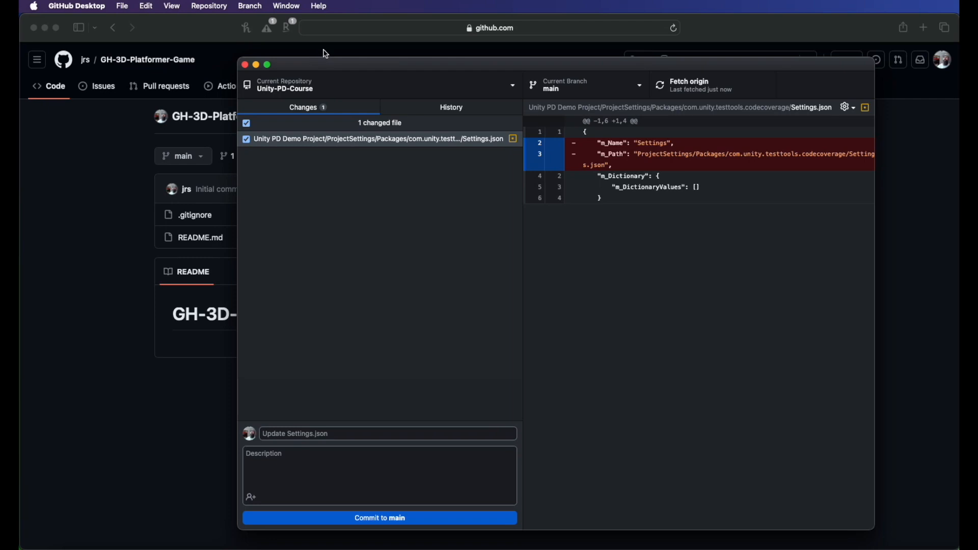
mouse_move(323, 66)
mouse_down()
mouse_move(313, 83)
mouse_move(332, 60)
mouse_up()
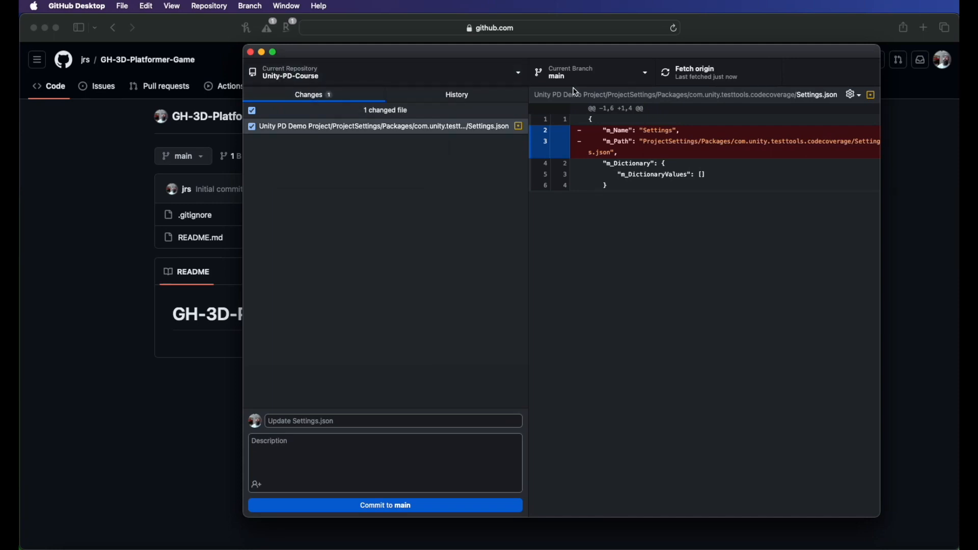
click(520, 77)
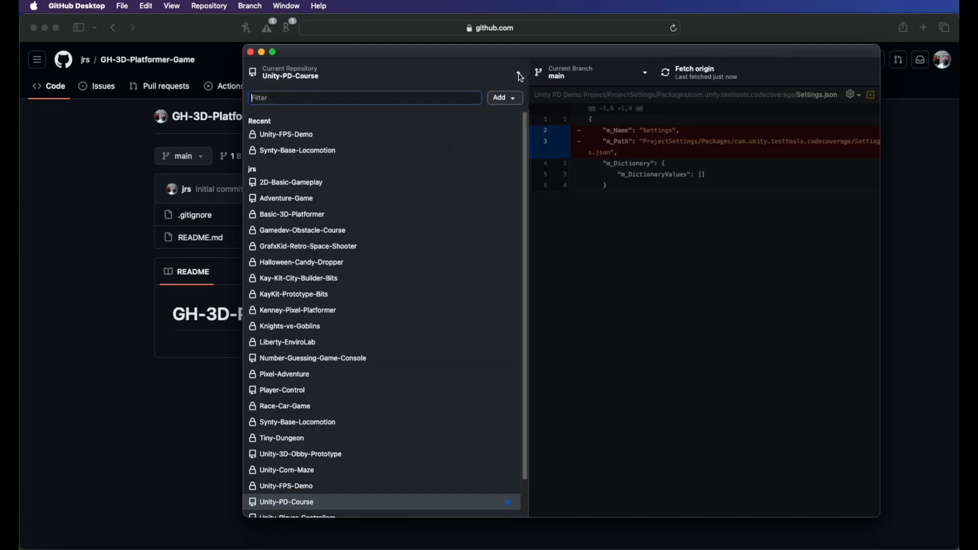
click(517, 99)
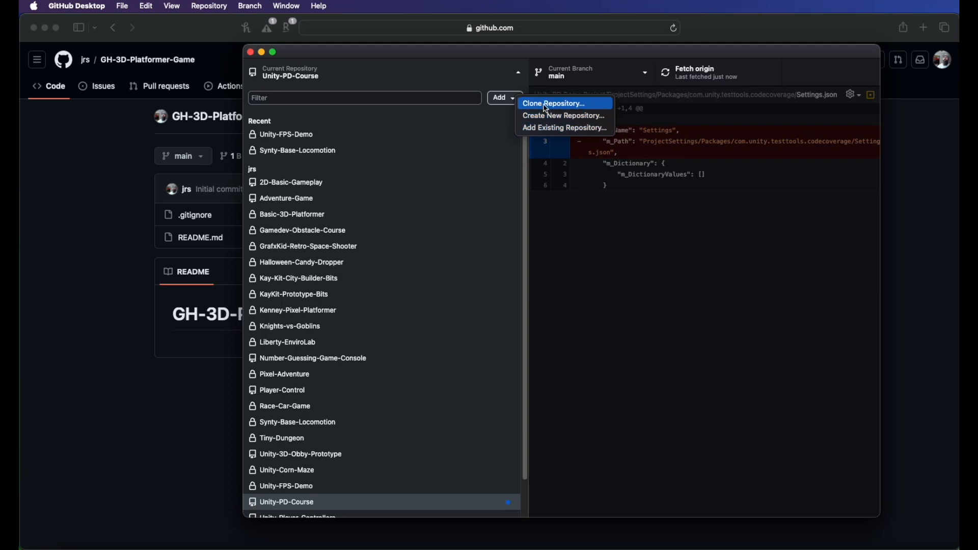
click(344, 34)
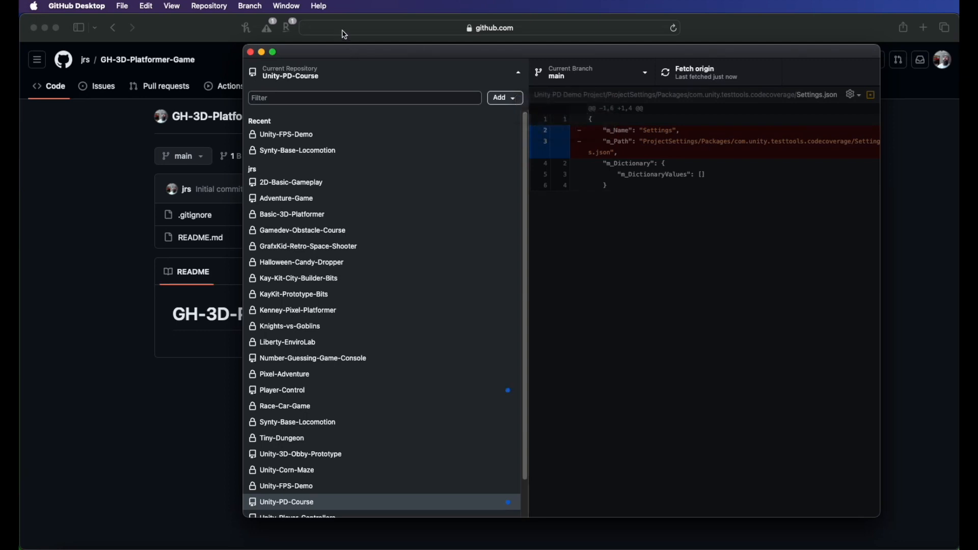
Step: Clone the GH-3D-Platformer-Game repository from GitHub.com into the local Unity repos folder
click(124, 7)
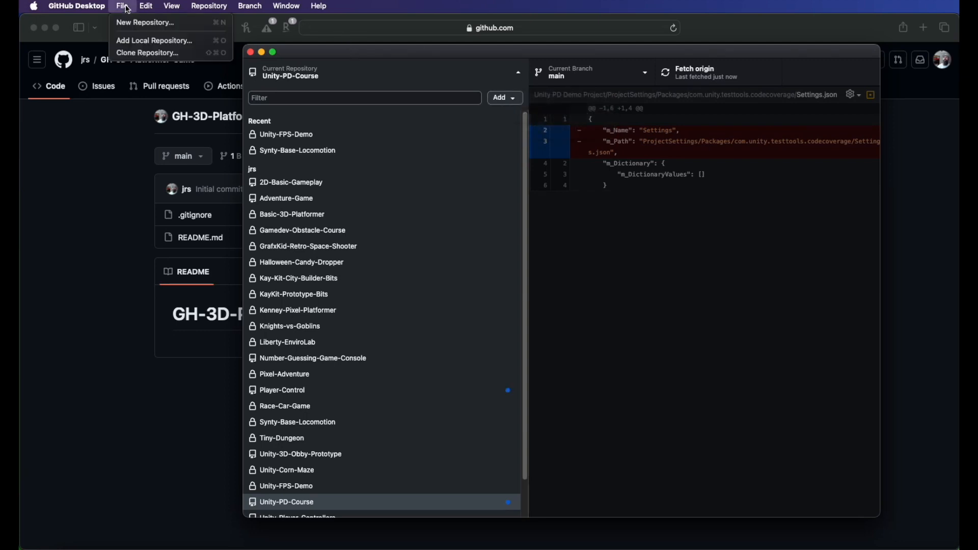
click(142, 54)
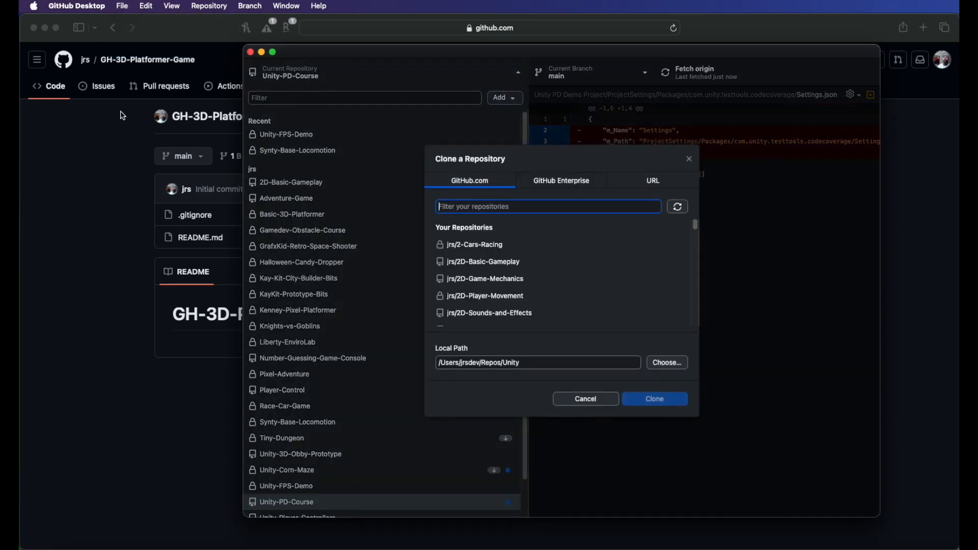
text(G)
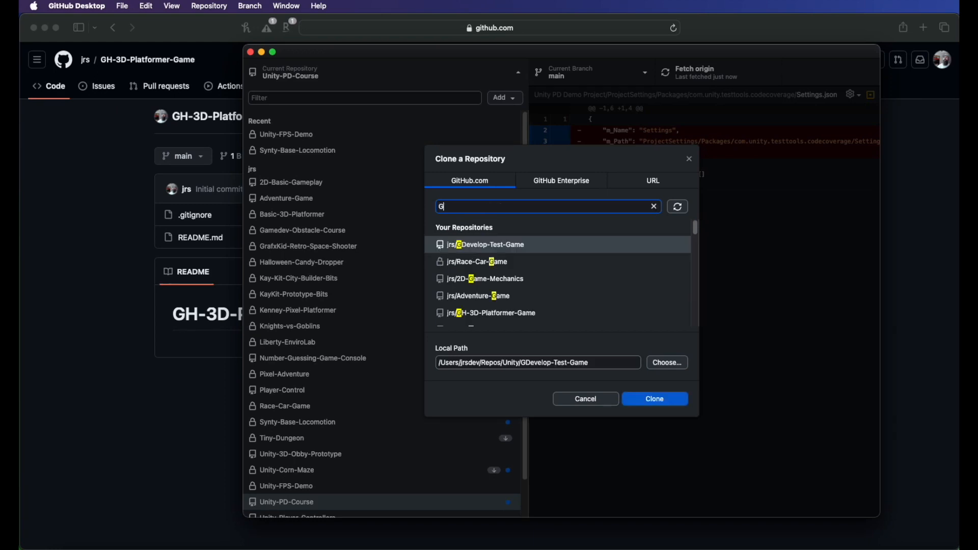
text(H)
click(478, 251)
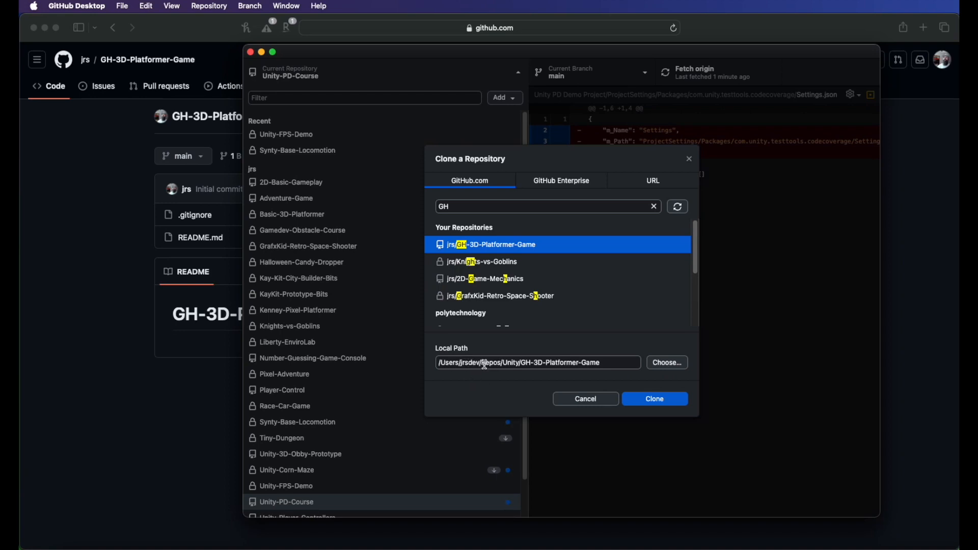
click(659, 402)
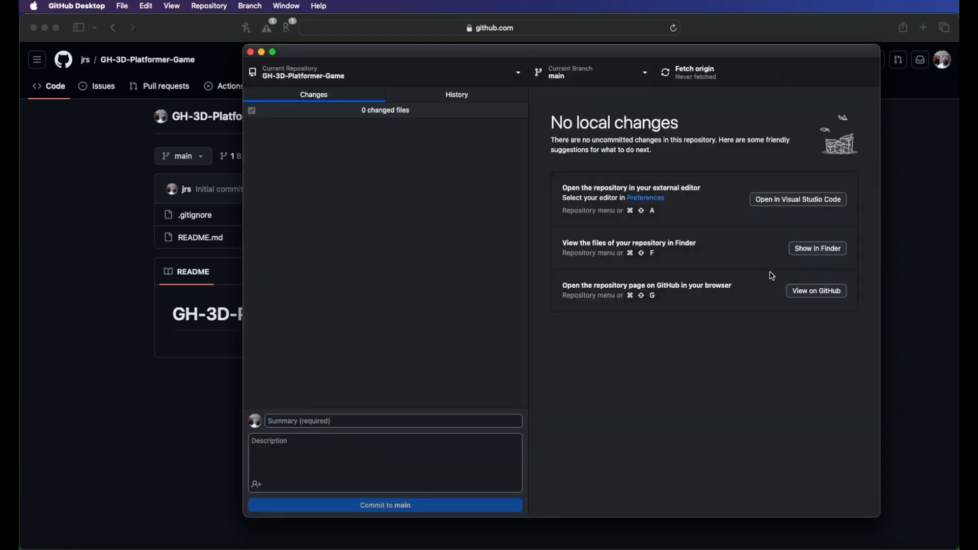
Step: Show the cloned repository in Finder and reveal hidden files
click(816, 257)
drag(775, 100, 629, 142)
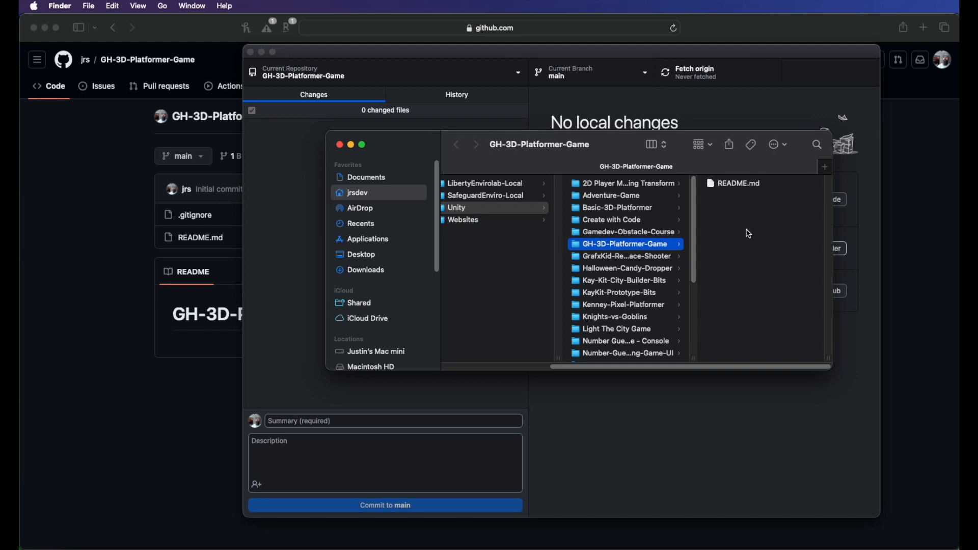
key(super+shift+period)
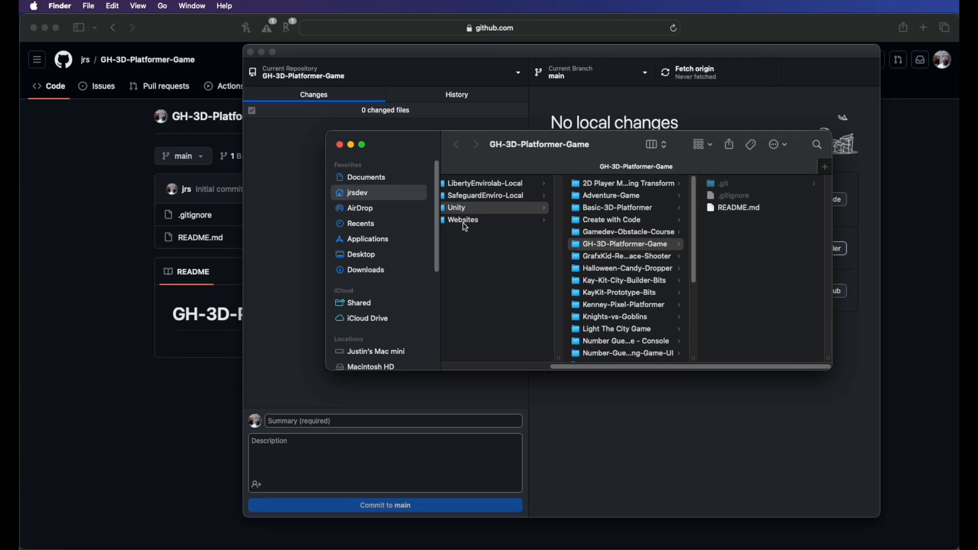
Step: Launch Unity Hub from the system search
key(super+space)
text(unity)
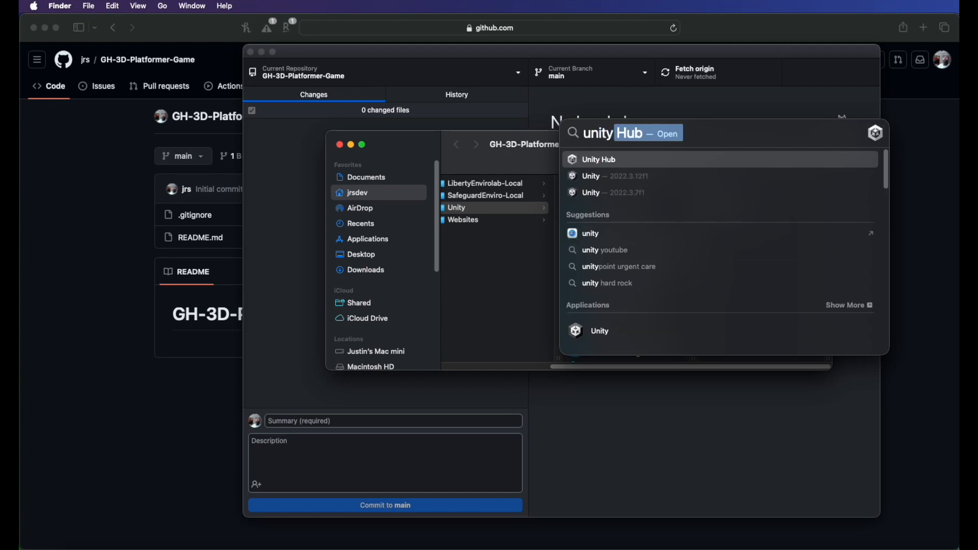
key(Return)
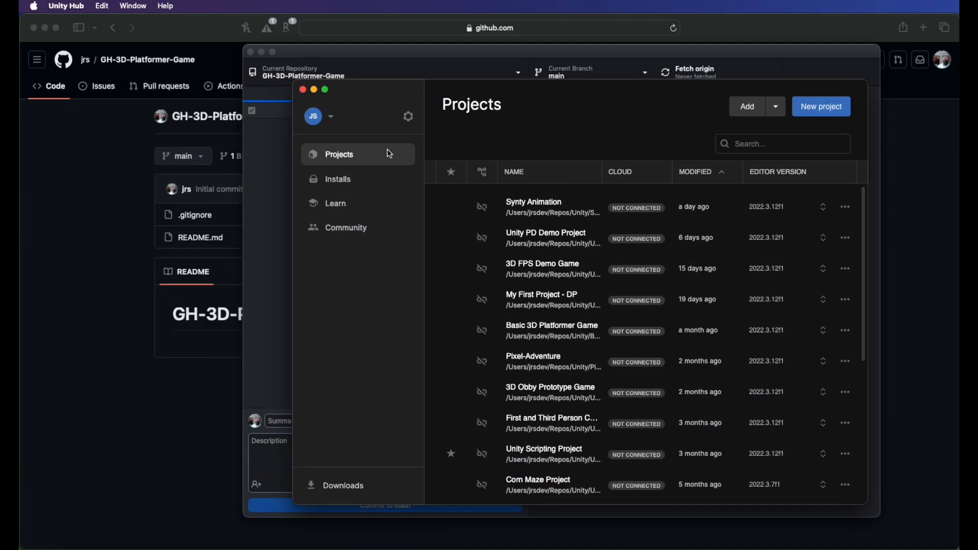
click(802, 112)
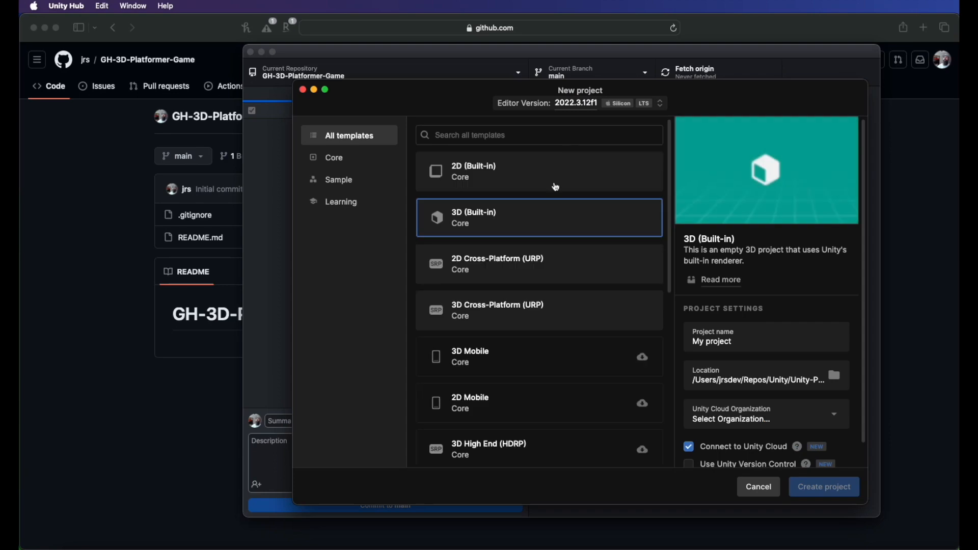
click(762, 490)
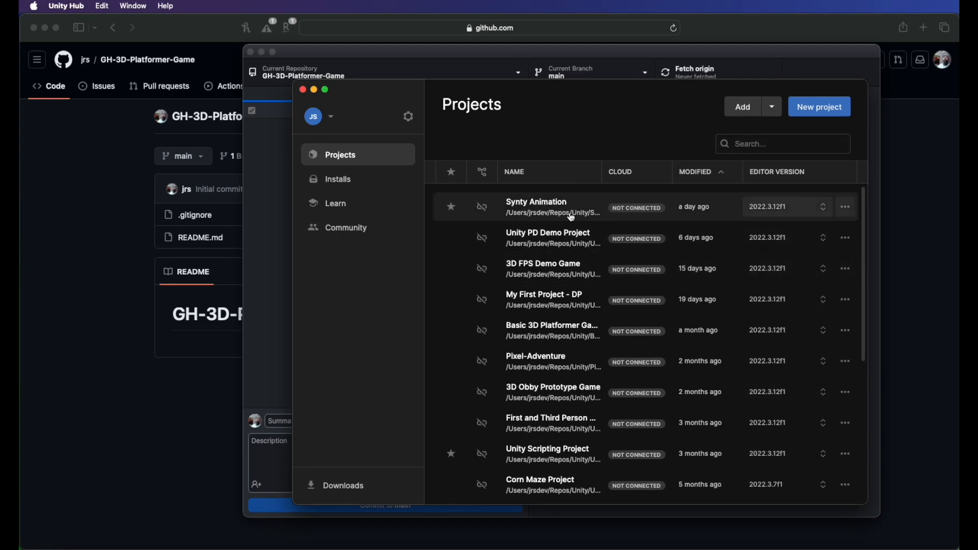
Step: Start a new 3D (Built-in) project and name it 3D Platformer Game
click(805, 116)
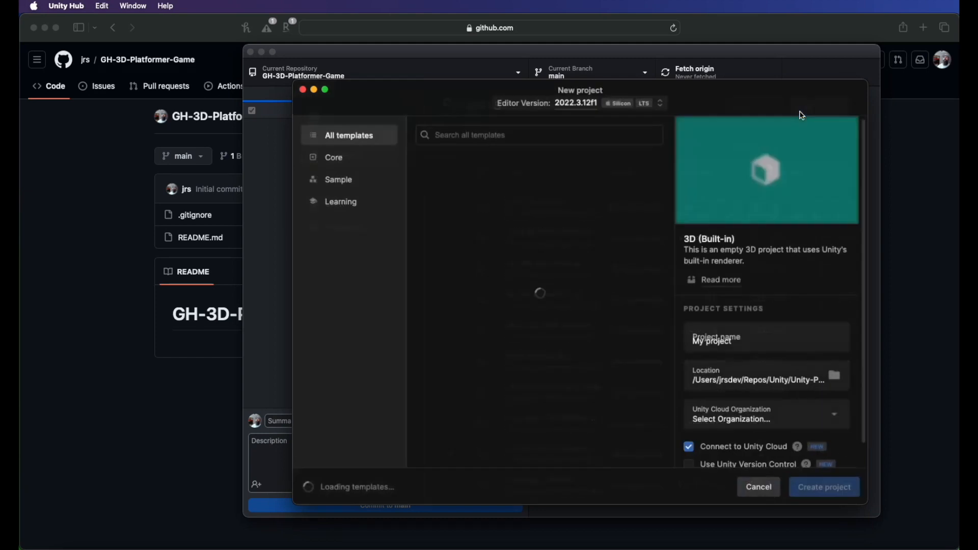
click(736, 345)
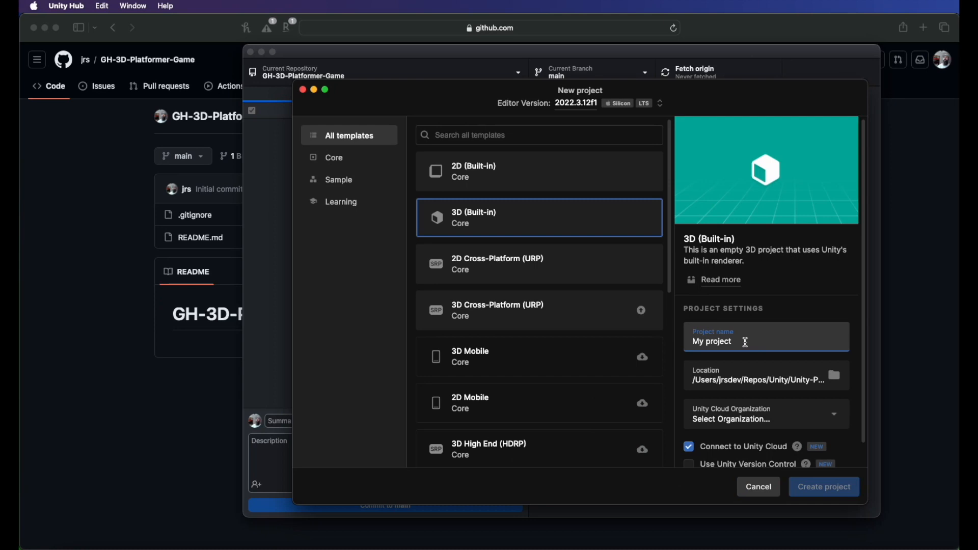
key(super+a)
key(BackSpace)
text(3D)
Step: Set the project location to the GH-3D-Platformer-Game folder inside the Unity repos folder
click(834, 379)
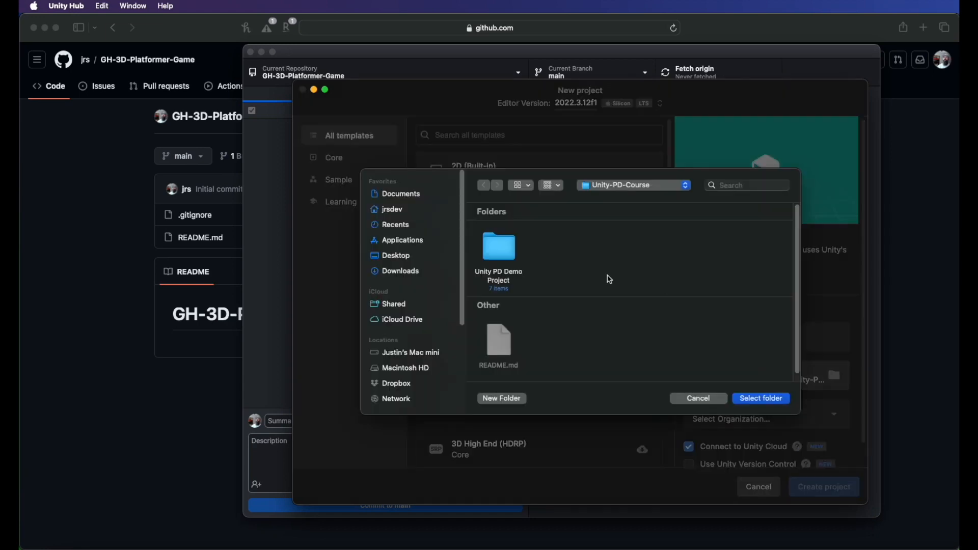
click(603, 187)
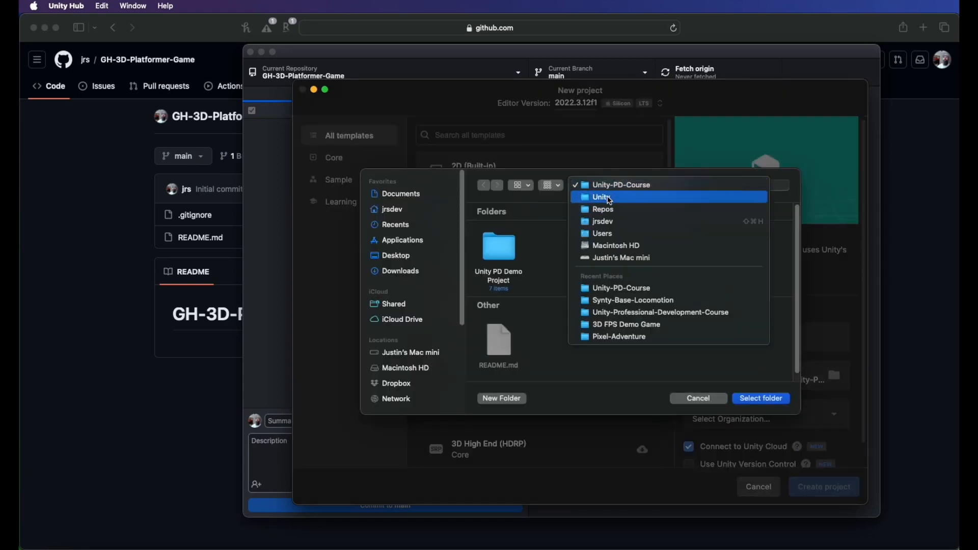
click(599, 198)
scroll(586, 316, down, 1)
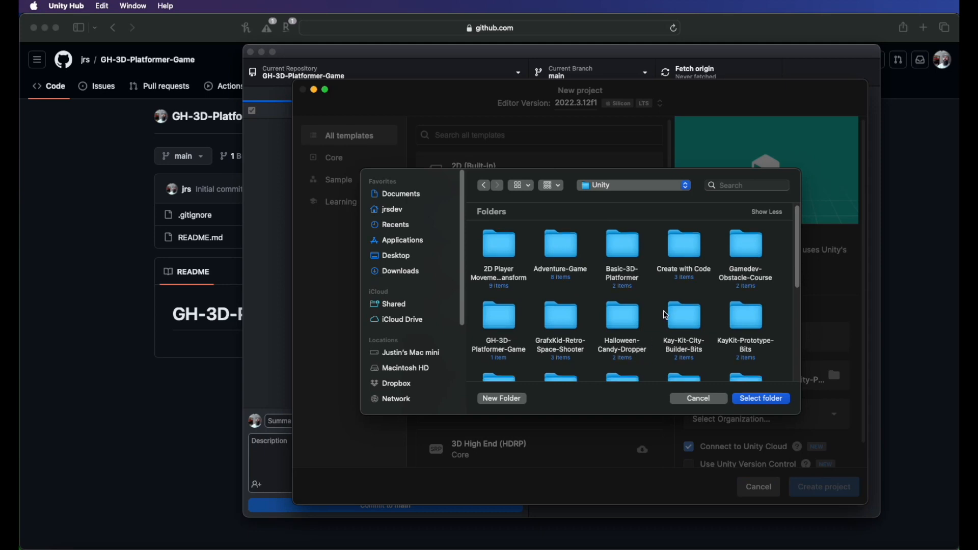
double_click(504, 313)
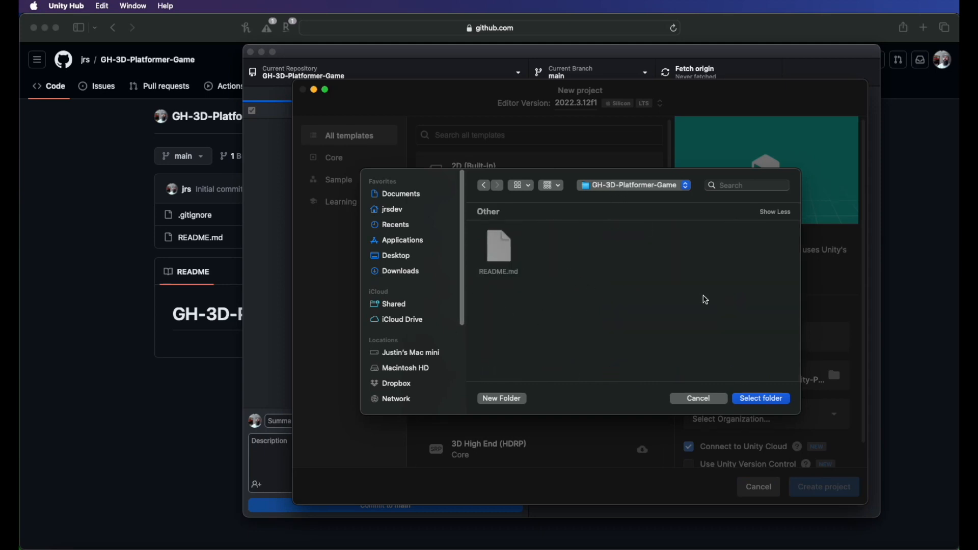
click(748, 398)
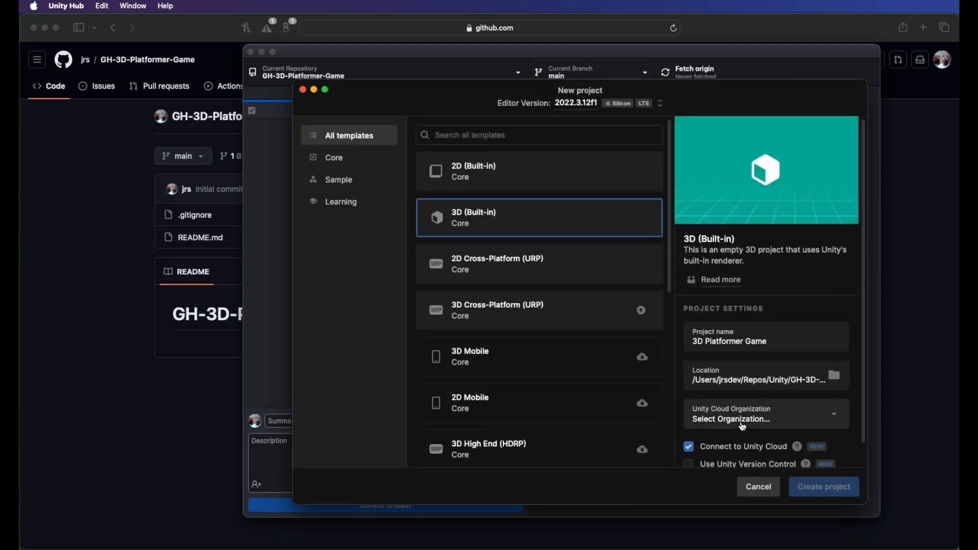
Step: Choose the user's Unity Cloud organization and create the project
scroll(775, 428, down, 1)
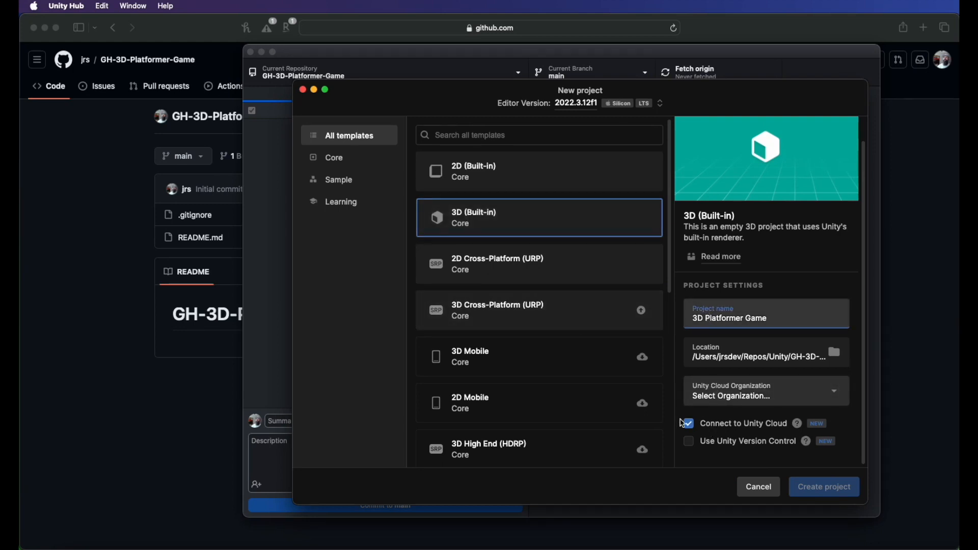
click(722, 392)
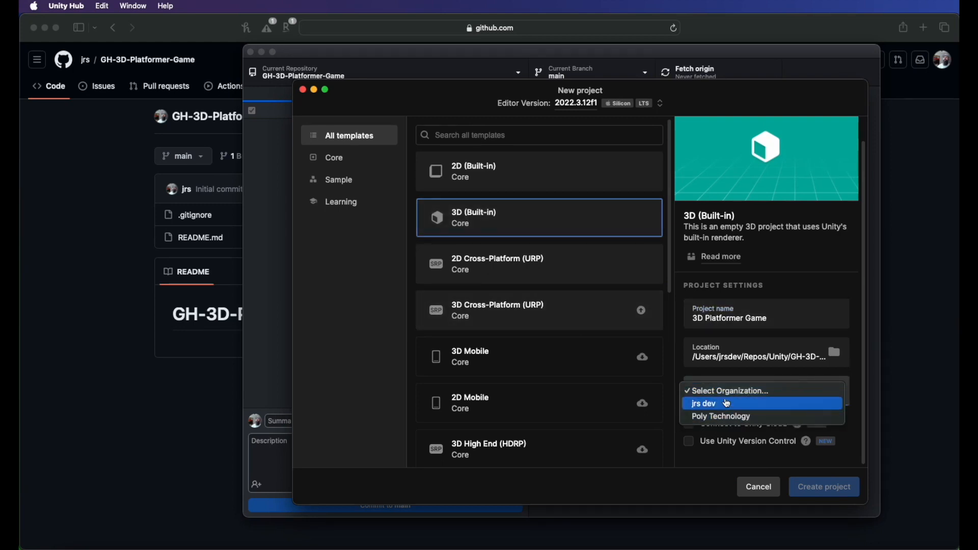
click(727, 405)
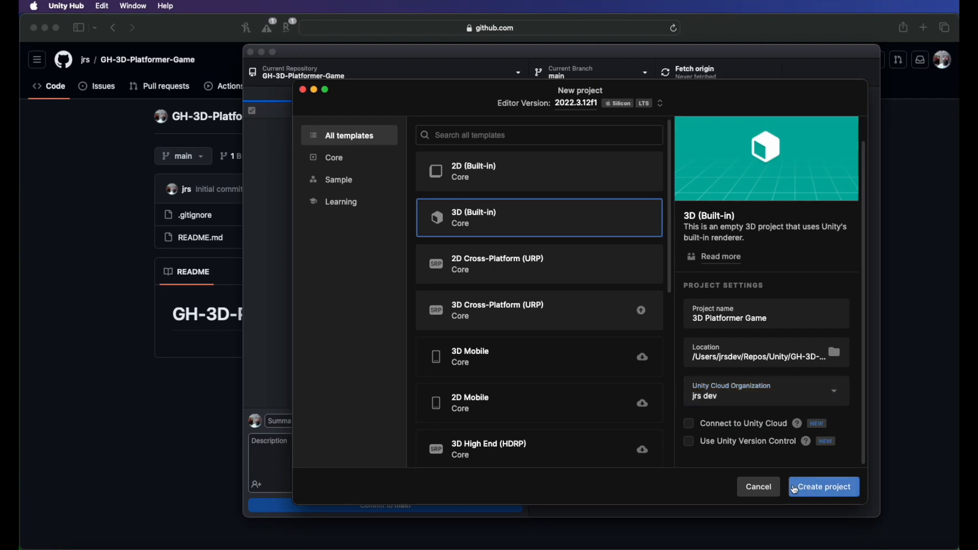
click(805, 489)
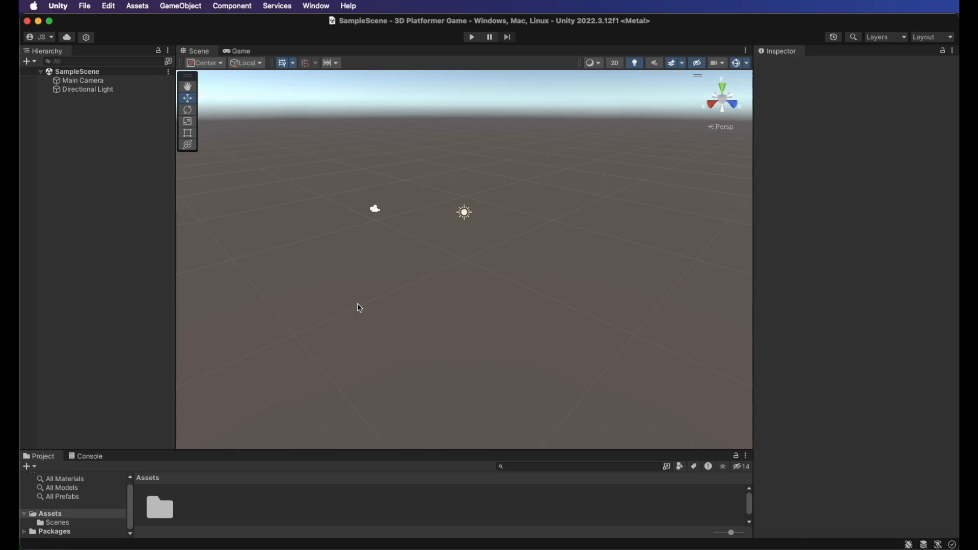
Step: Switch to GitHub Desktop and reposition its window over the Unity editor
key(super+Tab)
key(super+Tab)
key(super+Tab)
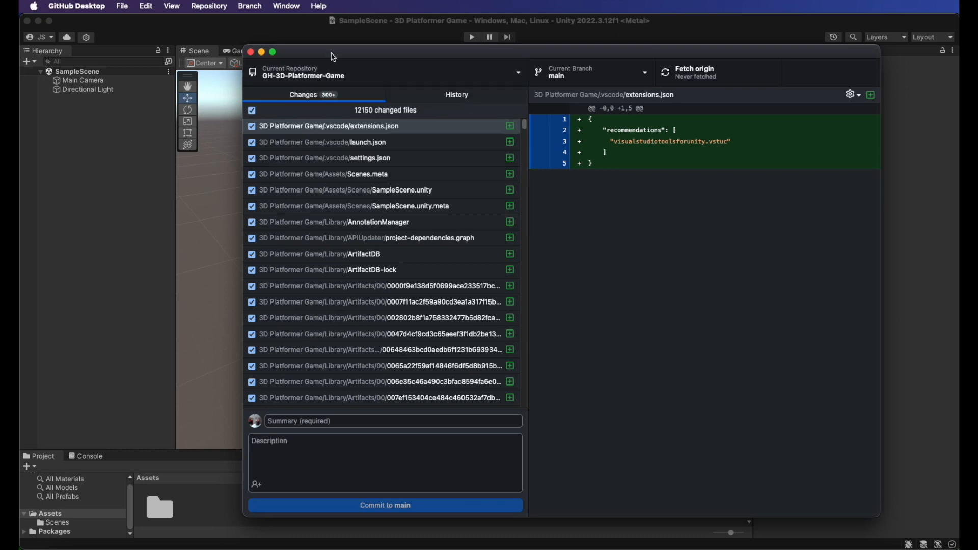
drag(332, 56, 338, 68)
drag(476, 67, 476, 53)
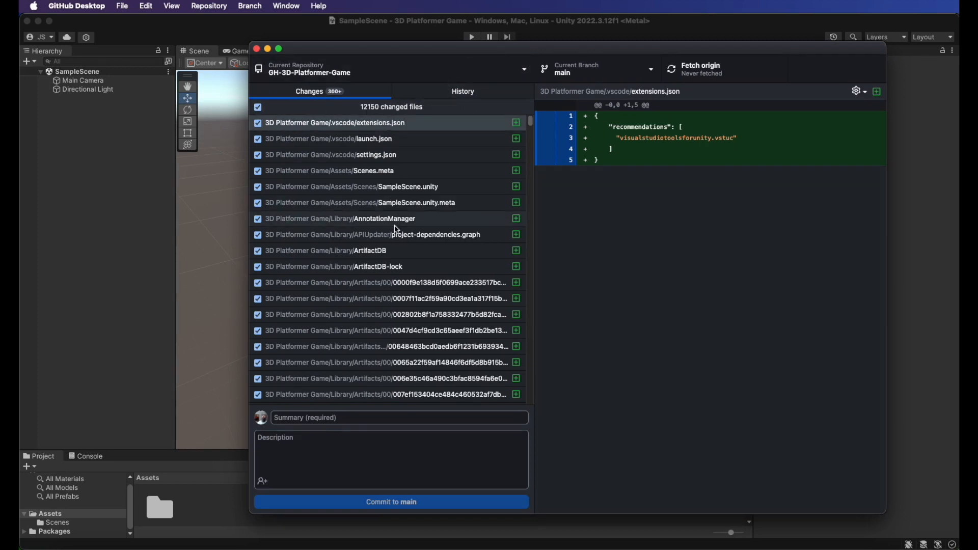
Step: Switch to Finder and move the .gitignore file into the 3D Platformer Game project folder
key(super+Tab)
key(super+Tab)
key(super+Tab)
key(super+Tab)
key(super+Tab)
key(super+Tab)
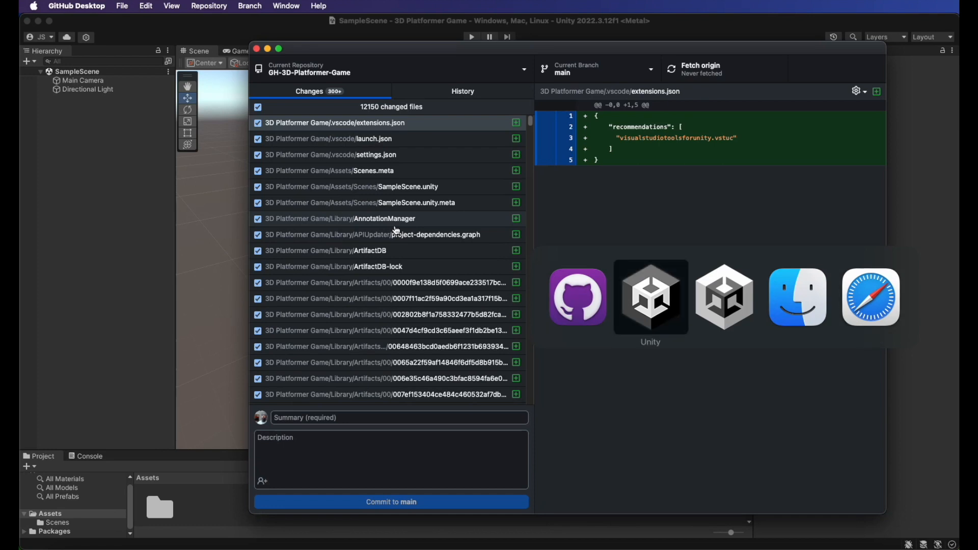
key(super+Tab)
key(super+Tab)
drag(604, 143, 597, 144)
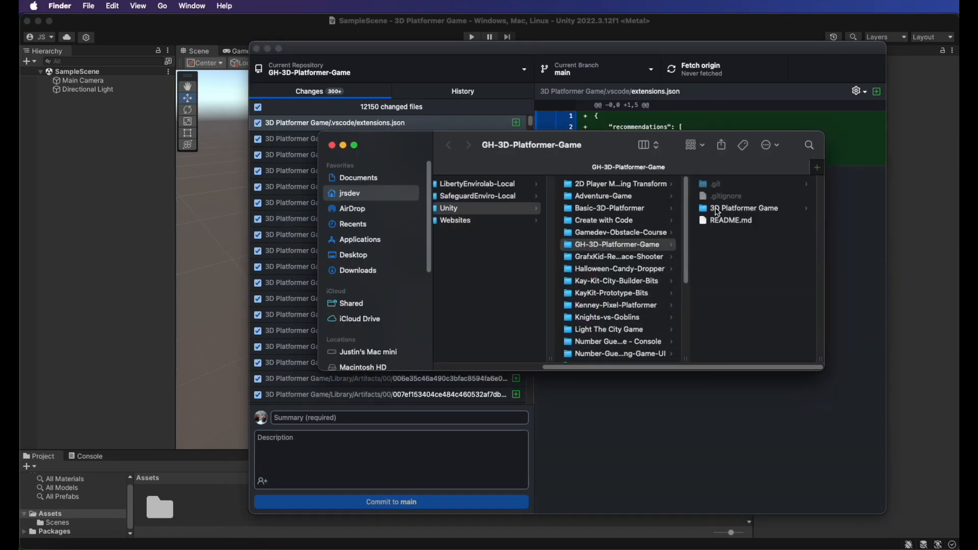
click(726, 210)
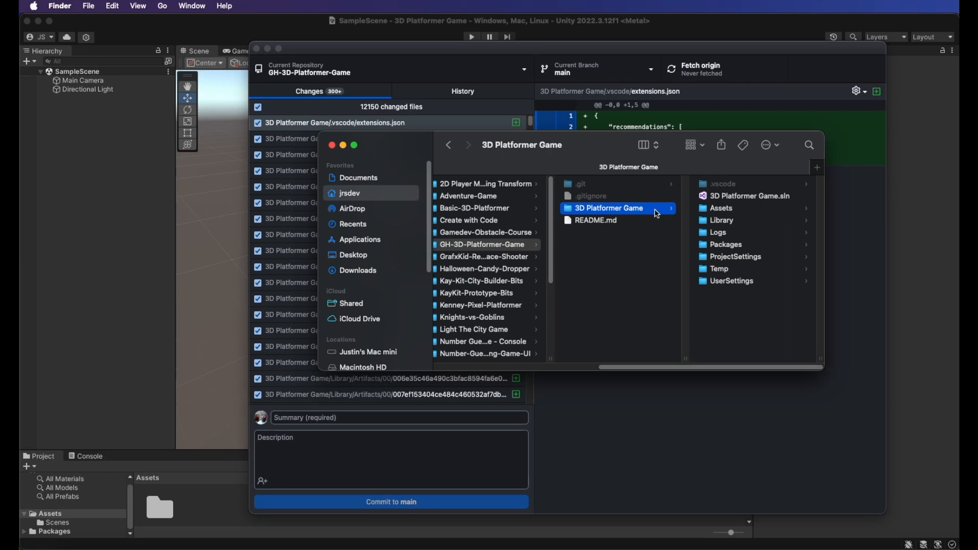
click(594, 198)
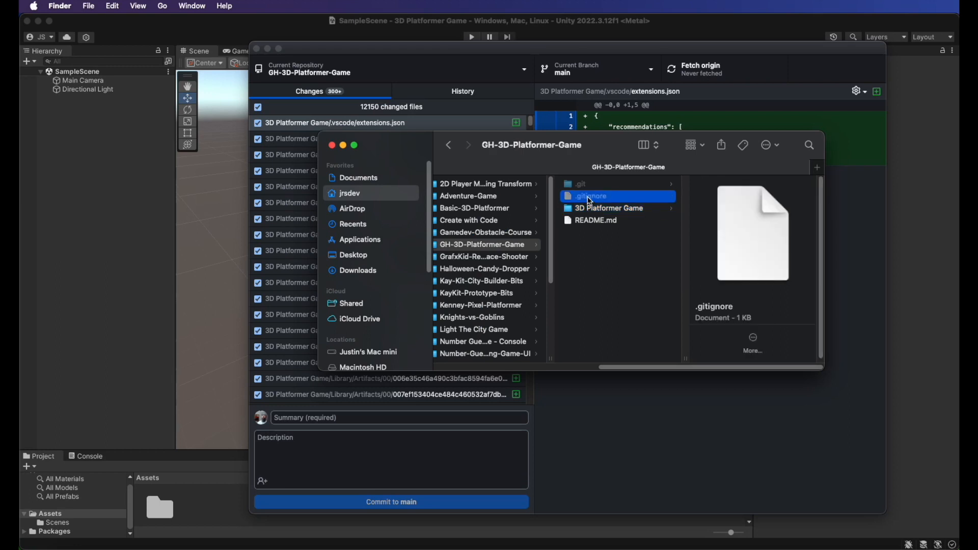
drag(597, 201, 604, 200)
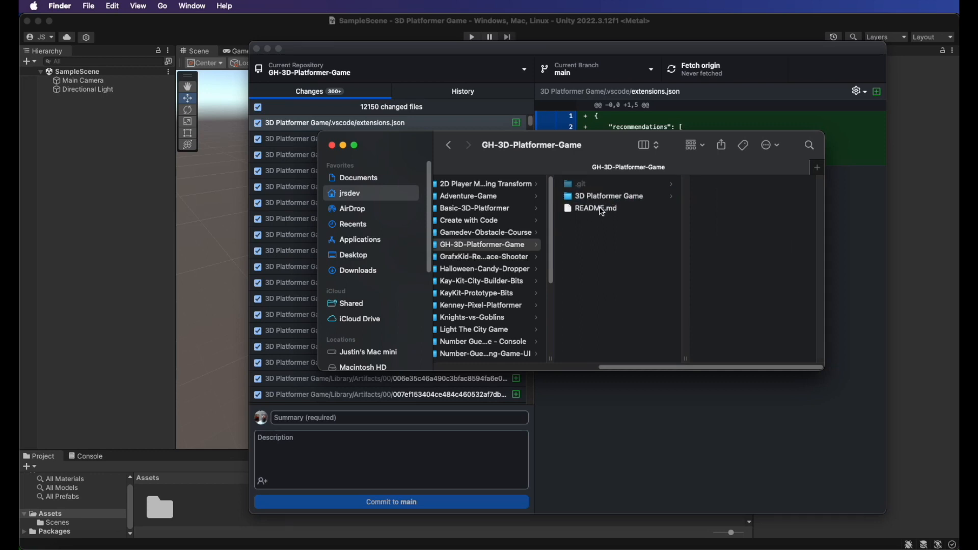
click(601, 198)
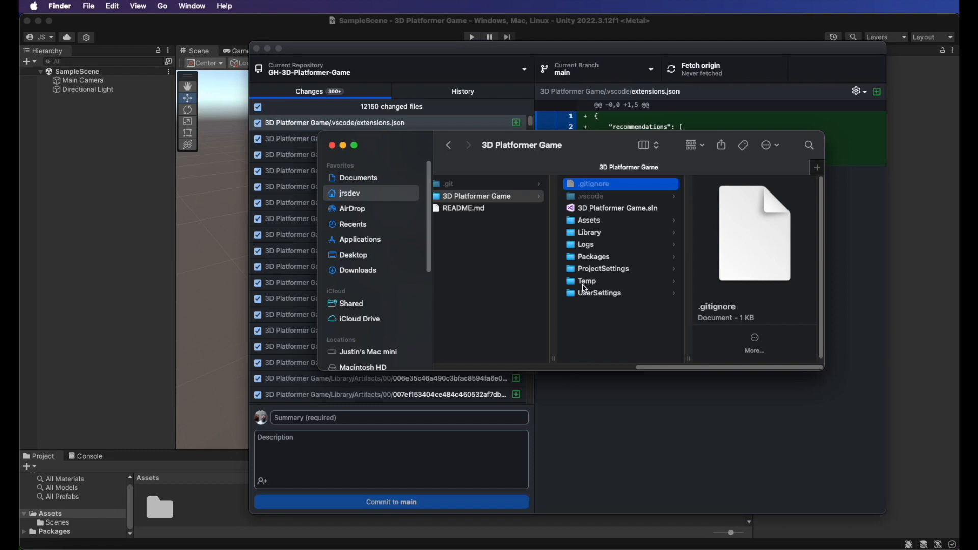
Step: Commit all changes to main with the summary init commit and push to origin
drag(614, 141, 682, 155)
click(416, 52)
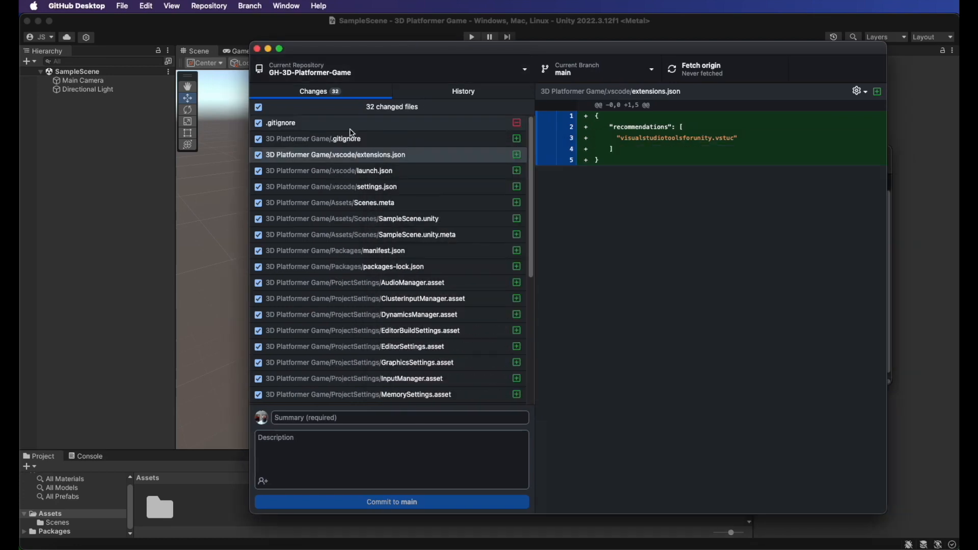
mouse_move(365, 49)
mouse_down()
mouse_move(362, 72)
mouse_move(367, 51)
mouse_up()
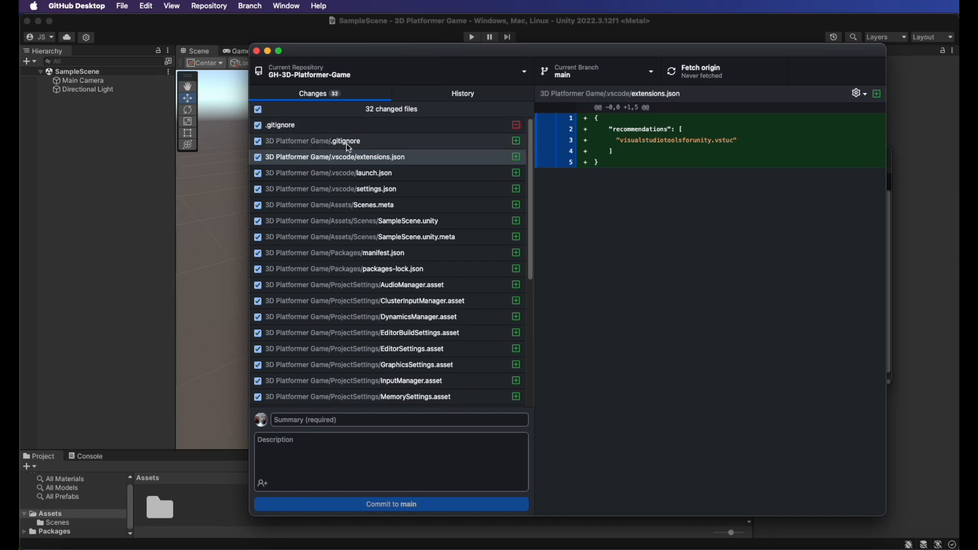
click(320, 422)
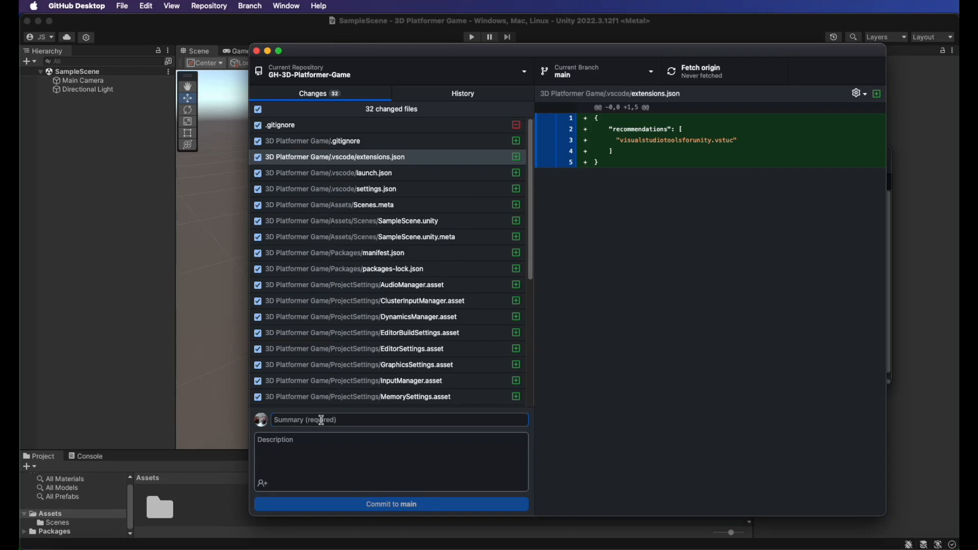
text(init commit)
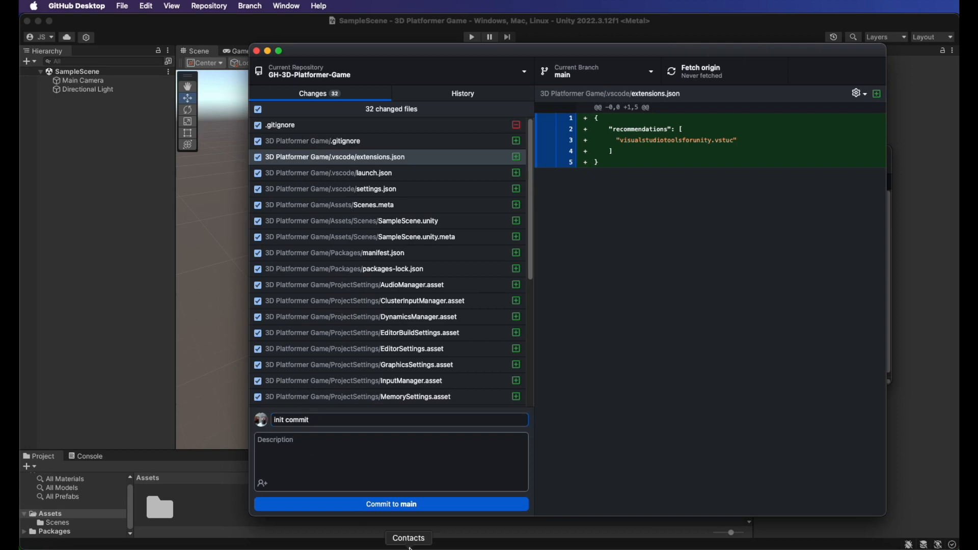
click(398, 505)
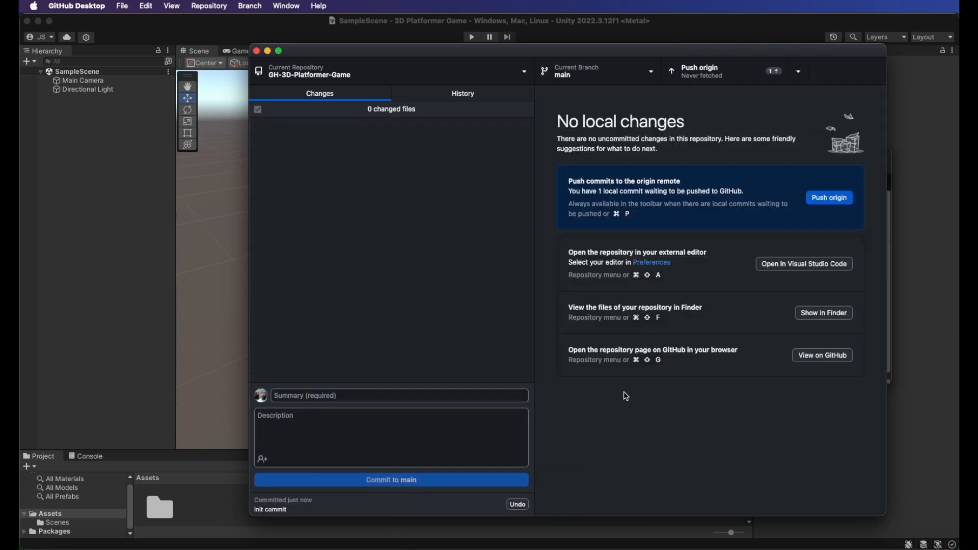
click(837, 201)
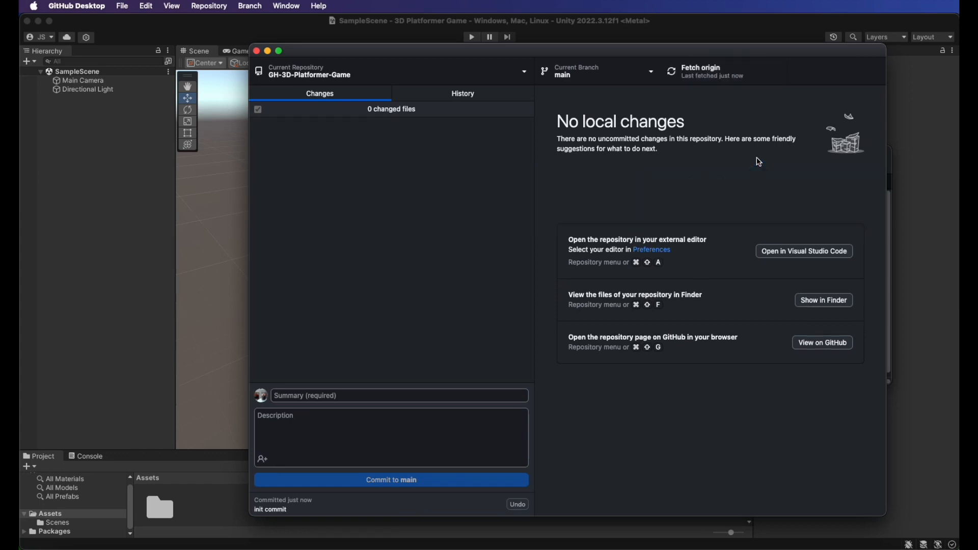
Step: Switch to the browser and reload the GH-3D-Platformer-Game repository page
key(super+Tab)
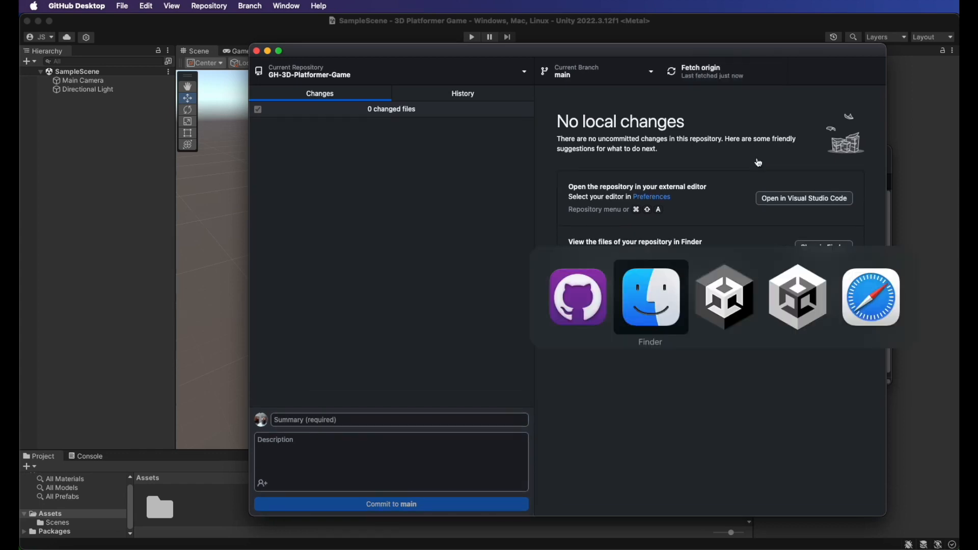
key(super+Tab)
key(super+Tab)
key(super+Tab)
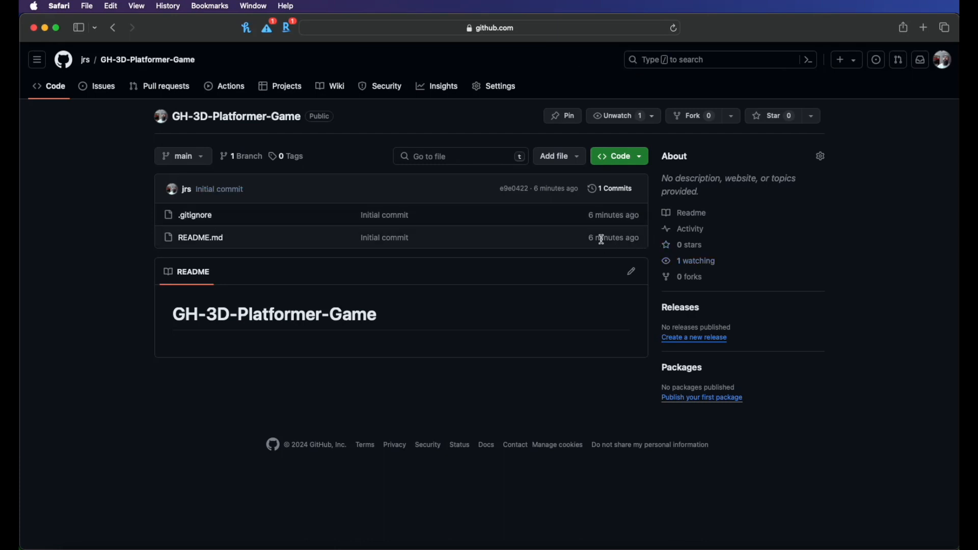
click(675, 28)
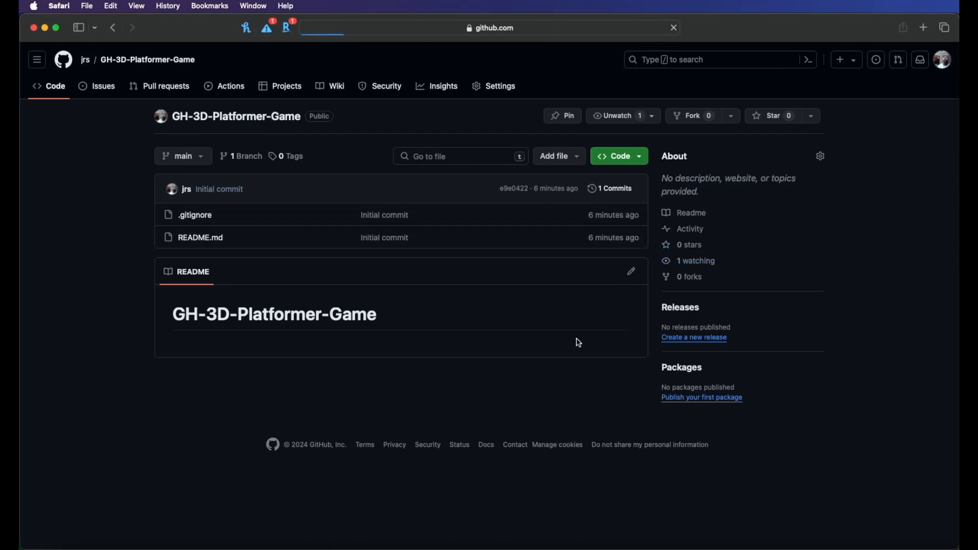